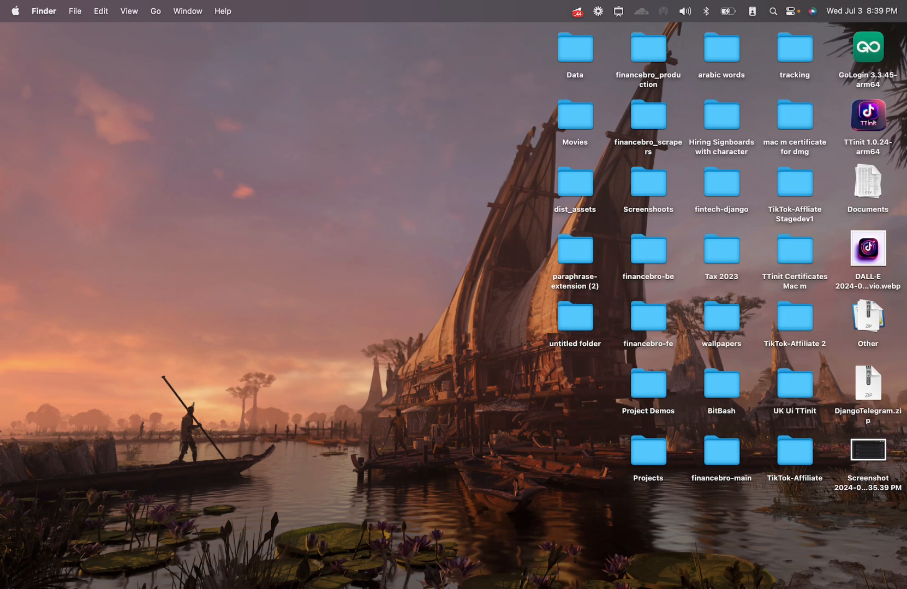
- Launch TTinit and copy the login e-mail from the note in Notes
click(713, 562)
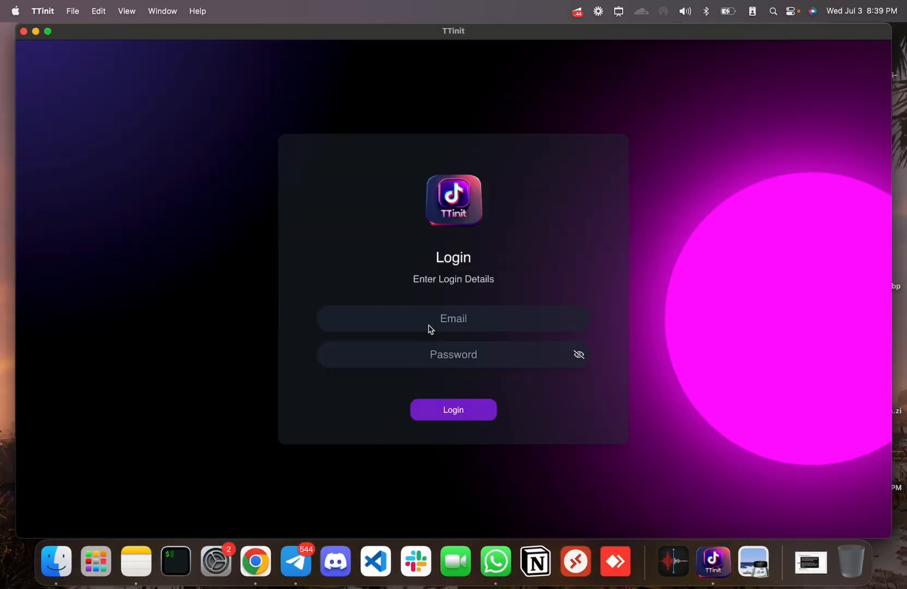
click(135, 562)
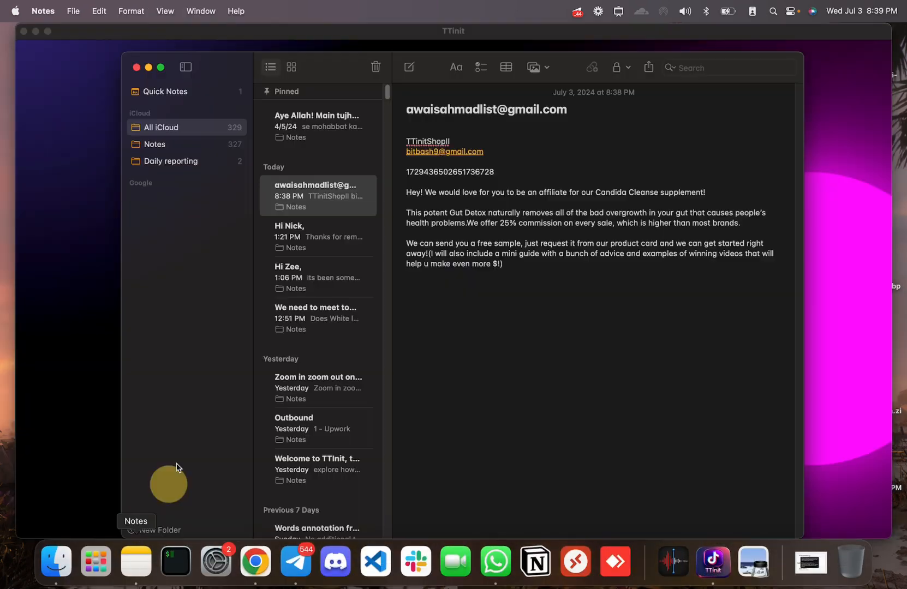
drag(603, 123, 390, 112)
key(super+c)
- Paste the login e-mail, enter the account password and log in
key(super+Tab)
click(451, 320)
key(super+v)
click(445, 356)
text(•)
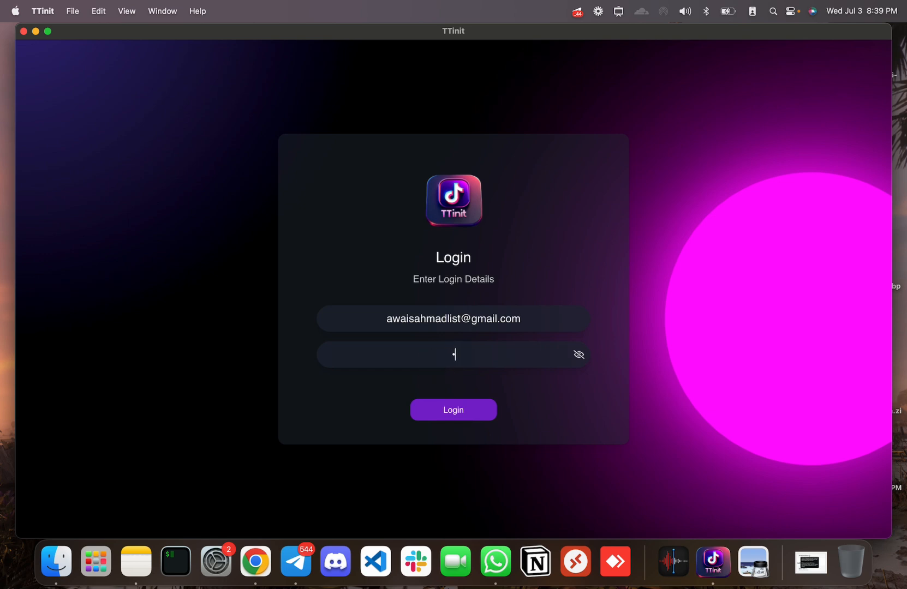
text(•••••••)
click(443, 413)
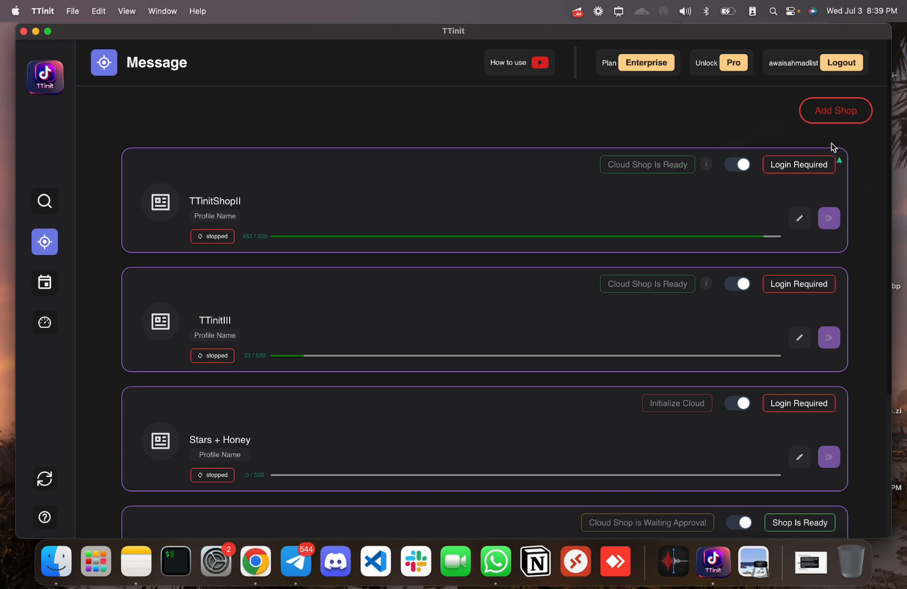
- Start a new shop profile and fill in the name TTinitShopII from Notes
click(833, 109)
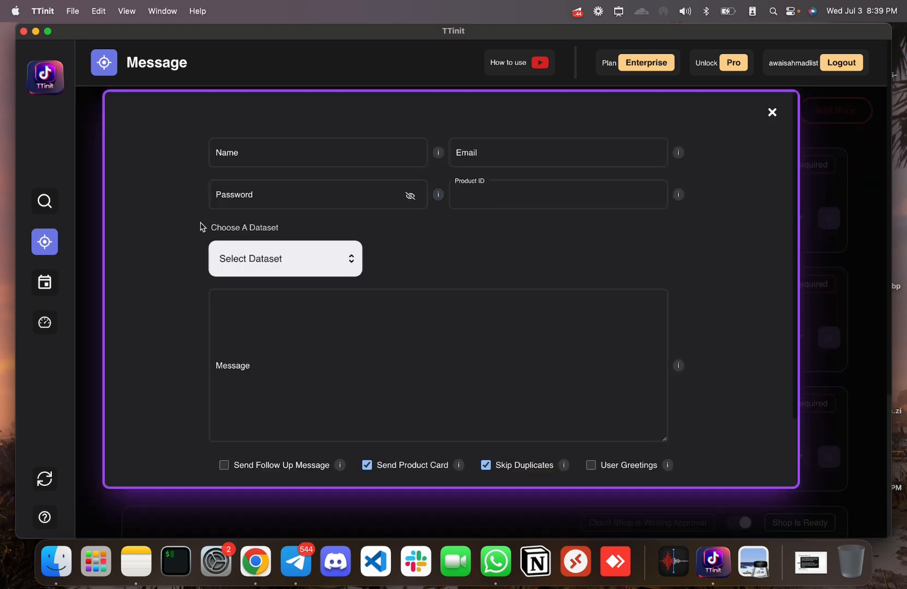
click(136, 561)
click(462, 132)
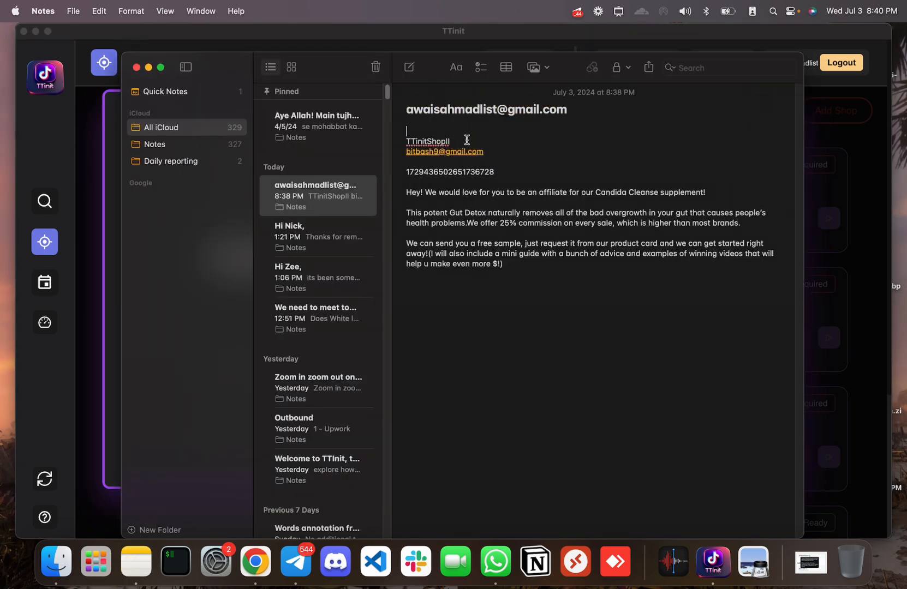
drag(458, 139, 394, 136)
key(super+Tab)
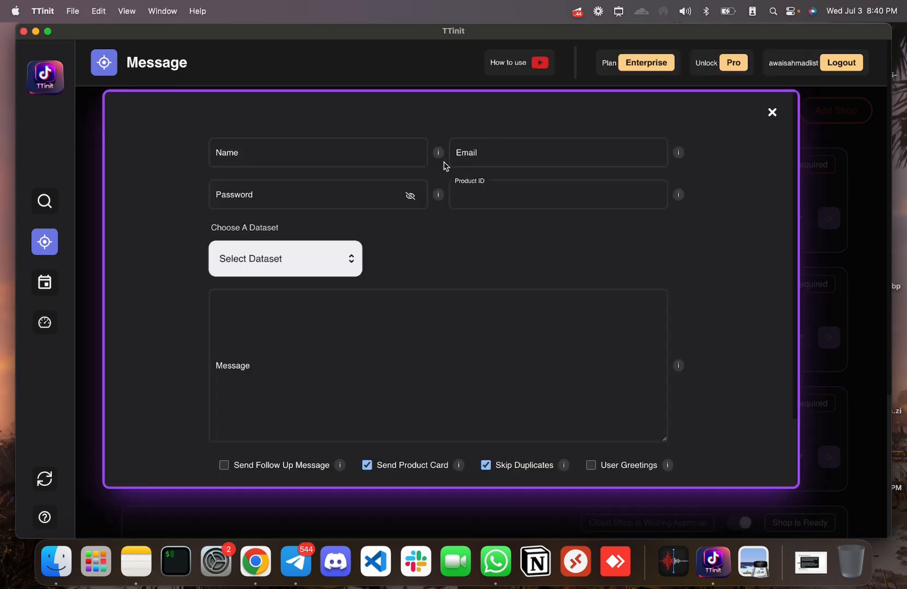
click(282, 163)
key(super+v)
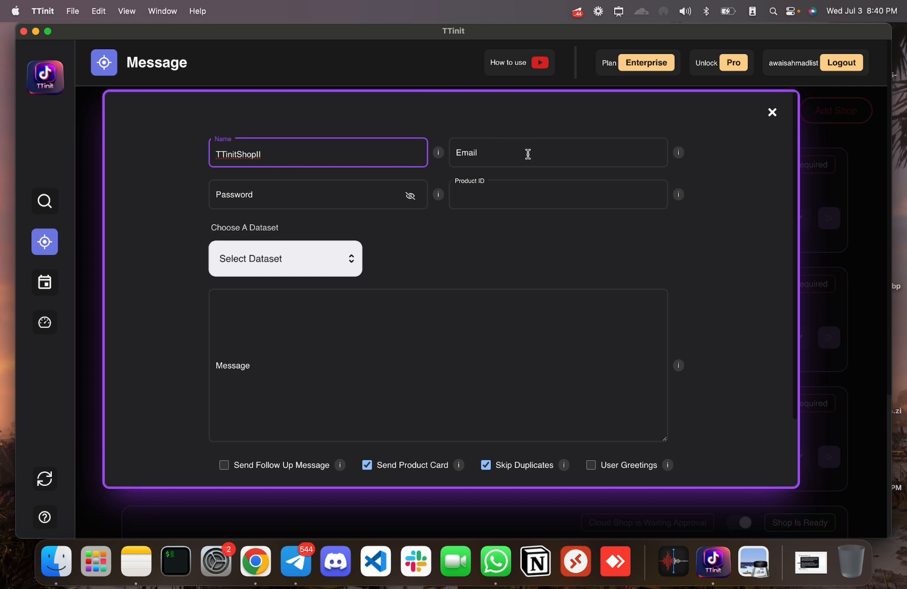
- Copy the shop e-mail from Notes into the shop's Email field
key(super+Tab)
click(506, 154)
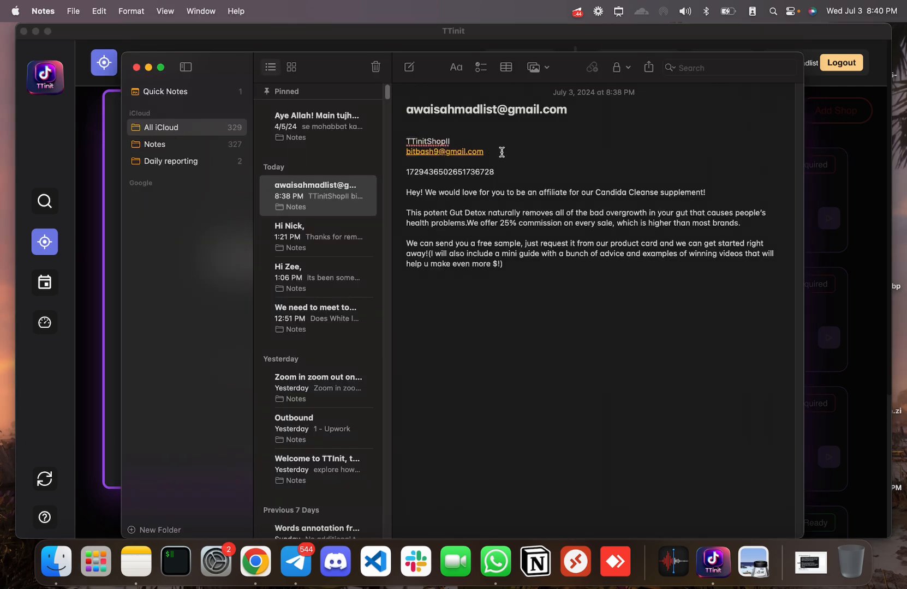
key(super+Tab)
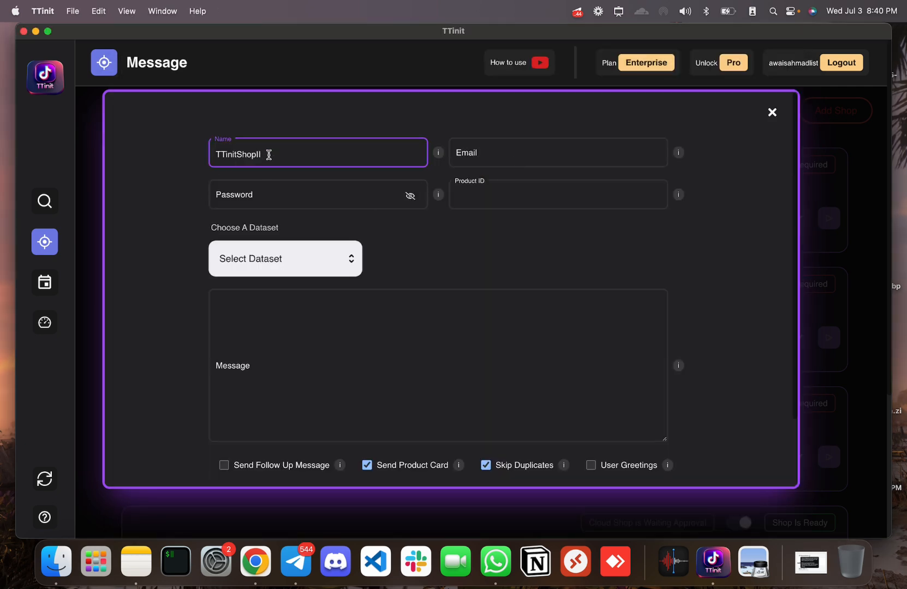
drag(143, 158, 215, 157)
key(super+Tab)
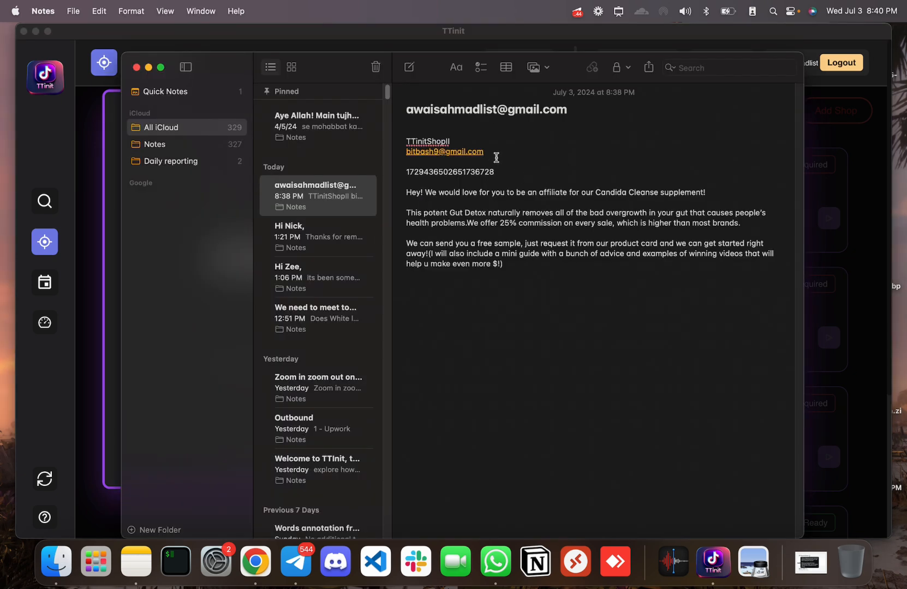
drag(495, 154, 382, 158)
click(526, 151)
drag(496, 152, 420, 149)
drag(496, 151, 394, 150)
key(super+c)
key(super+Tab)
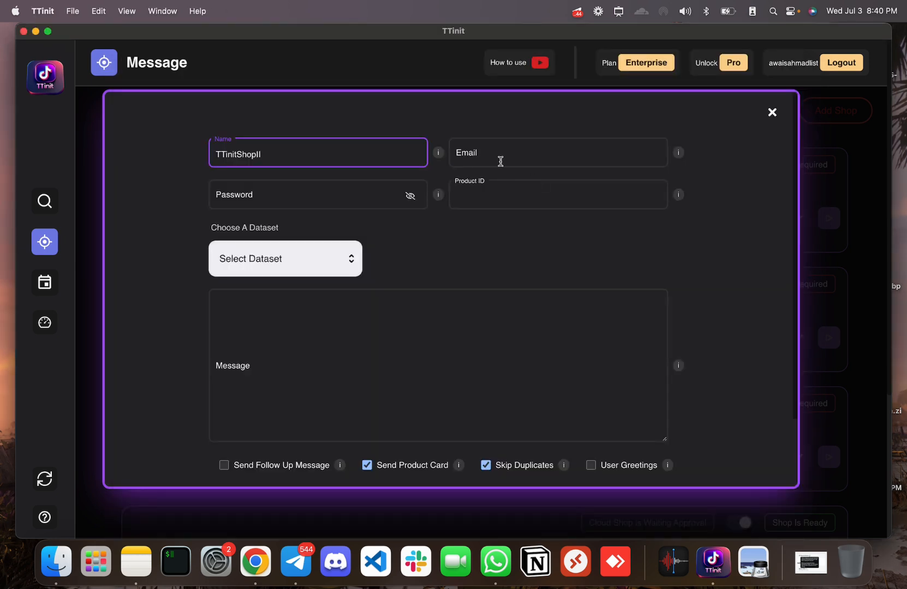
click(500, 158)
key(super+v)
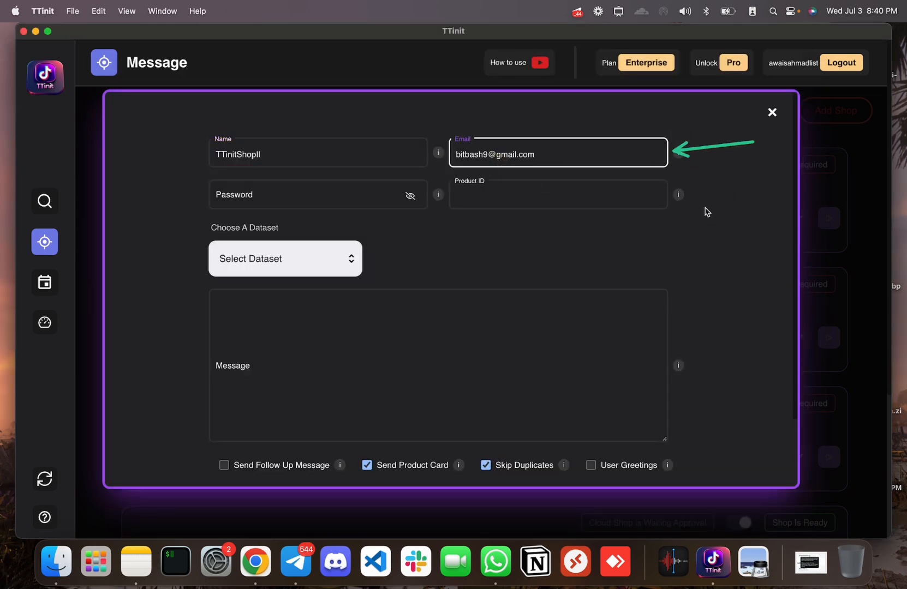
click(345, 197)
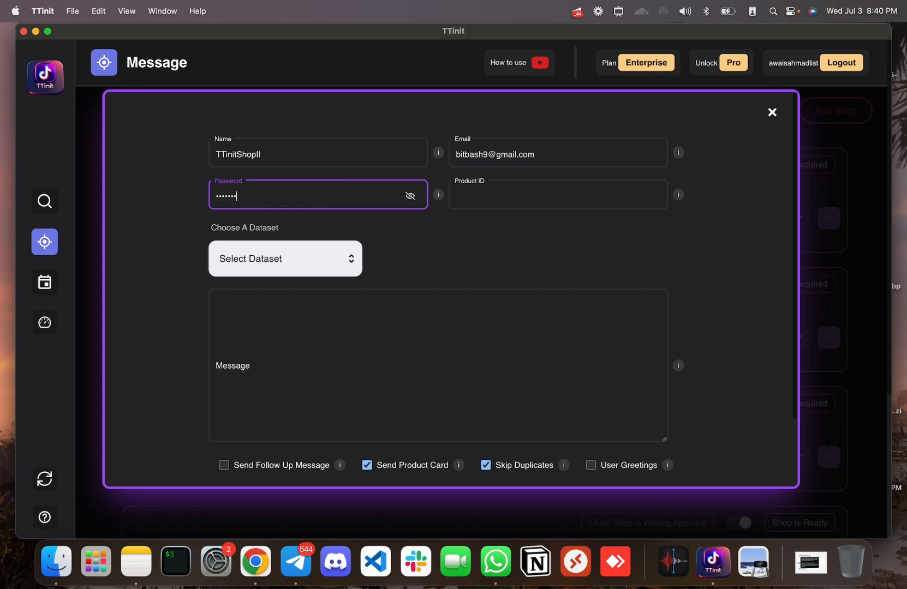
key(super+Tab)
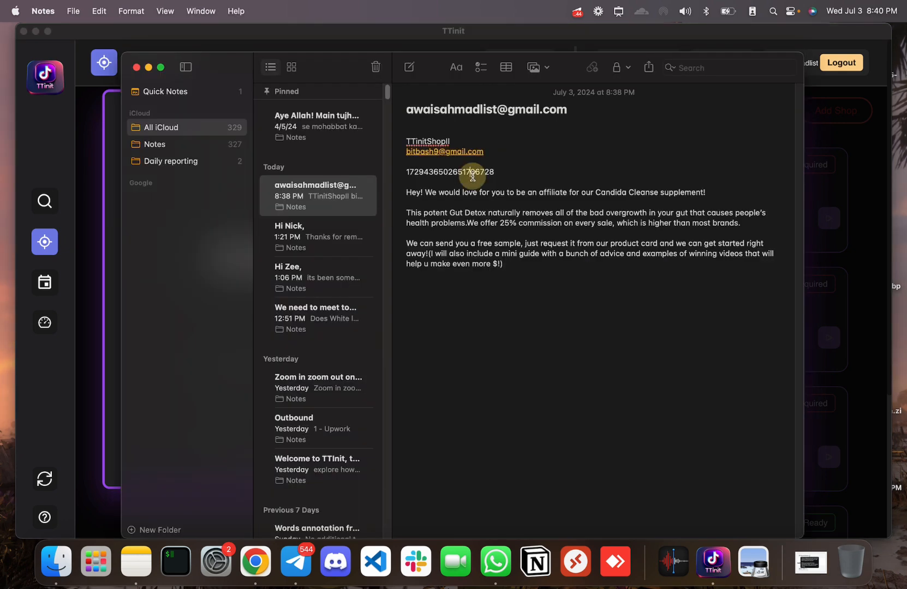
double_click(470, 172)
key(super+c)
key(super+Tab)
click(559, 197)
key(super+v)
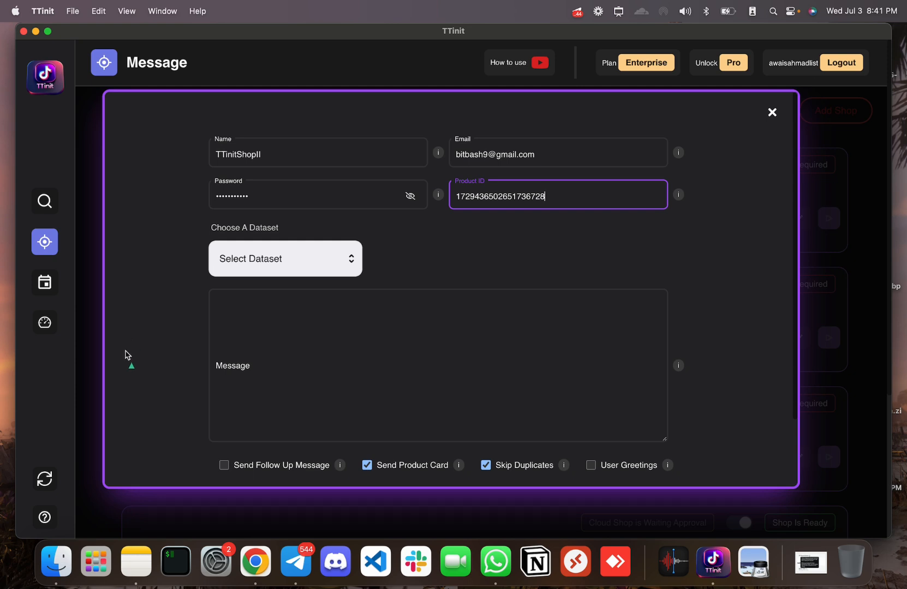
- Copy the three Candida Cleanse affiliate paragraphs from Notes, ready for the Message field
key(super+Tab)
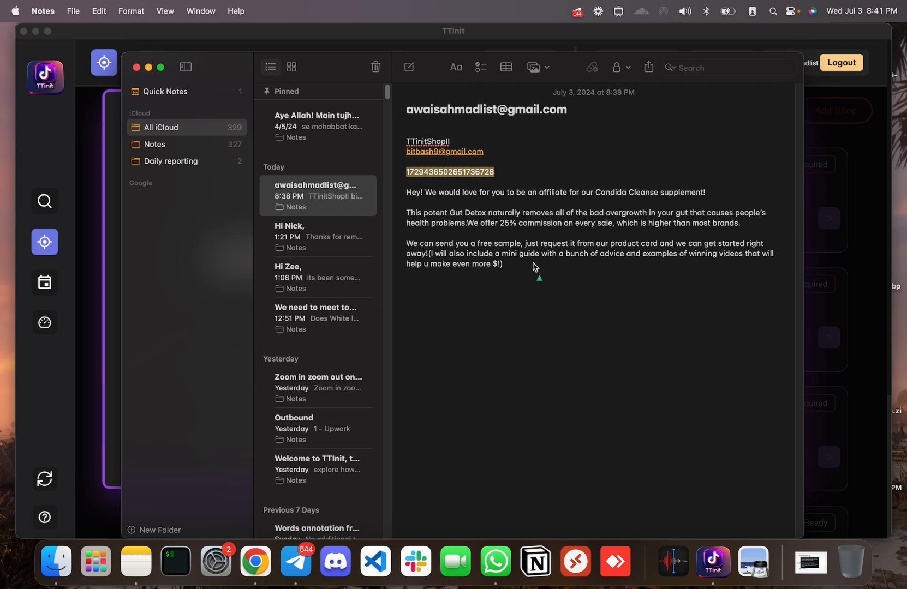
triple_click(469, 237)
drag(469, 237, 404, 188)
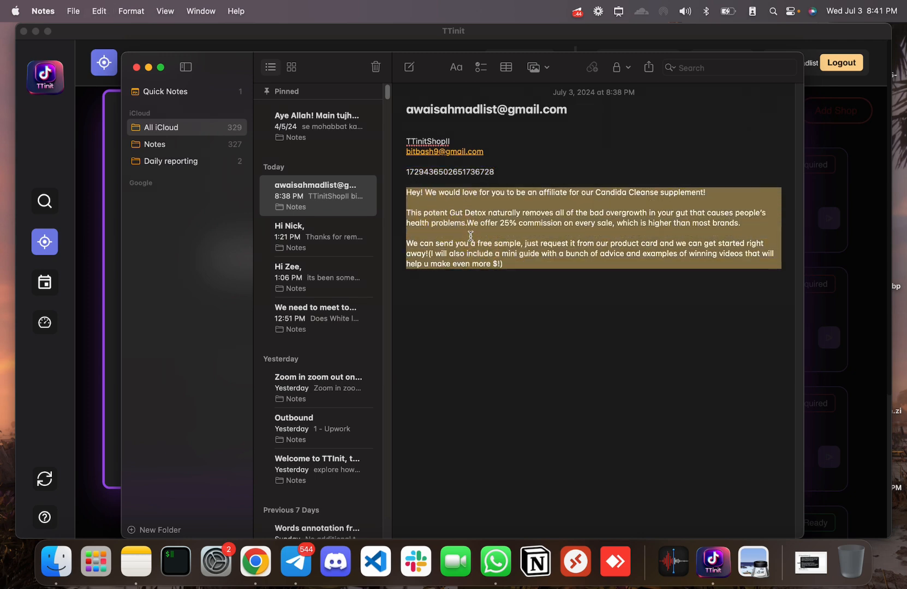
key(super+Tab)
click(420, 343)
- Paste the affiliate invitation into Message, discarding a trial follow-up message
key(super+v)
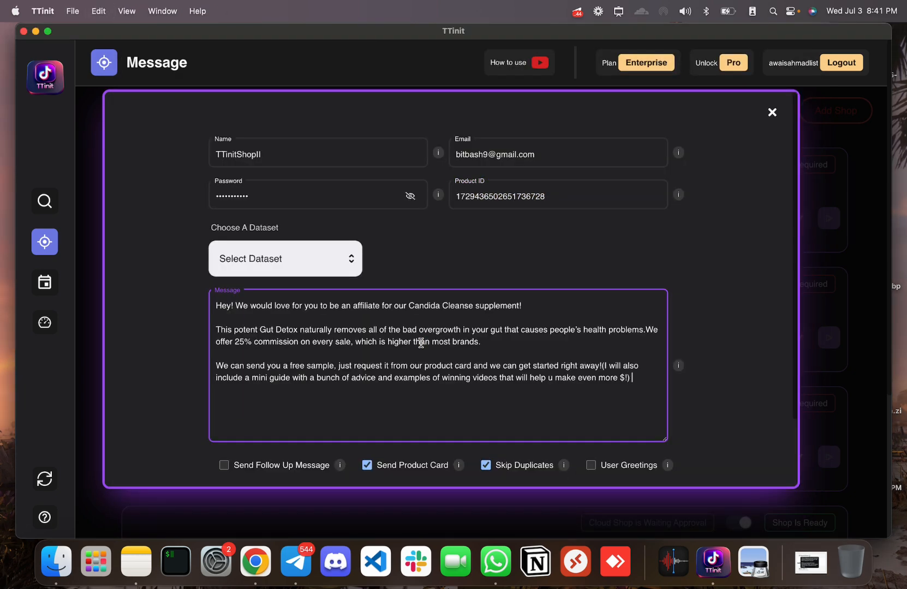
scroll(421, 342, down, 3)
click(224, 384)
scroll(327, 412, down, 3)
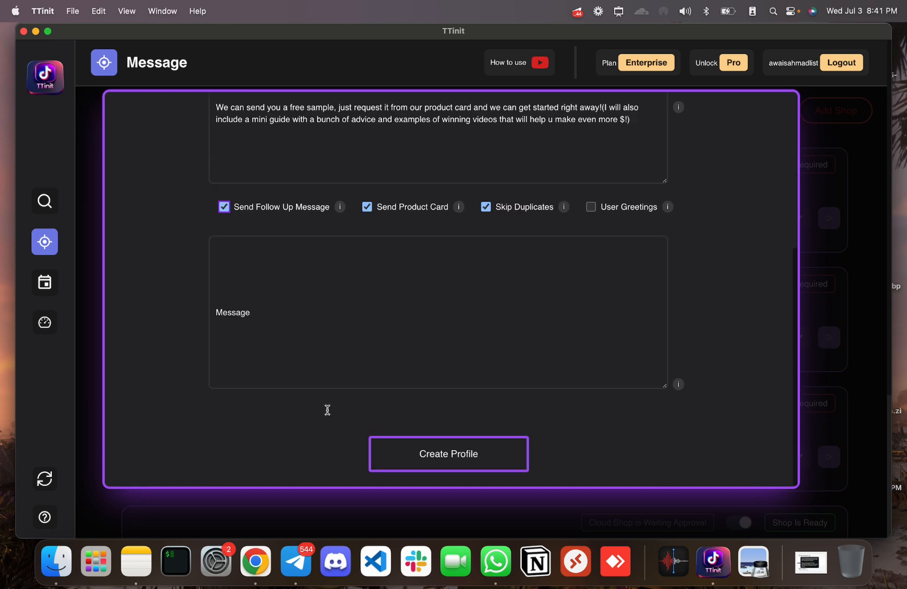
click(279, 327)
key(super+v)
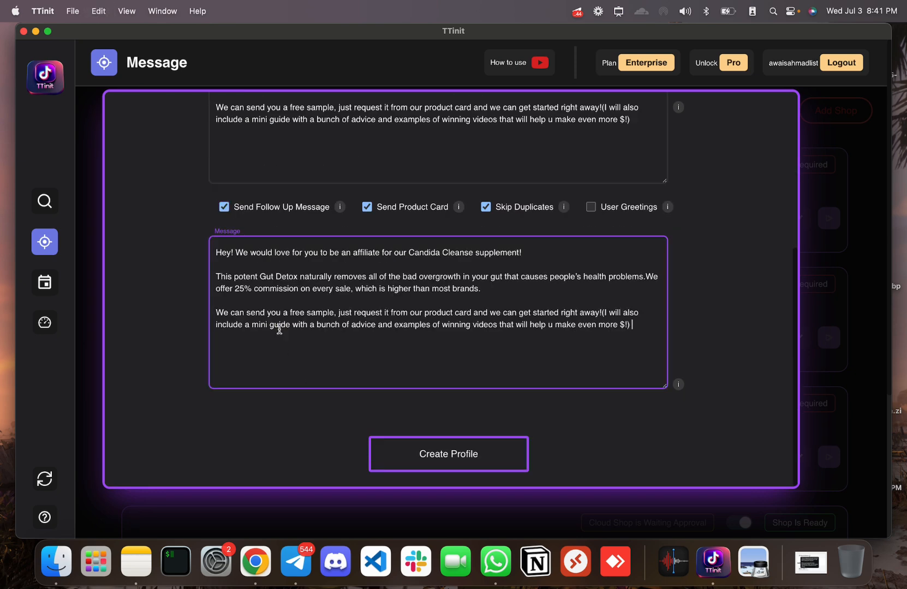
key(super+z)
click(224, 207)
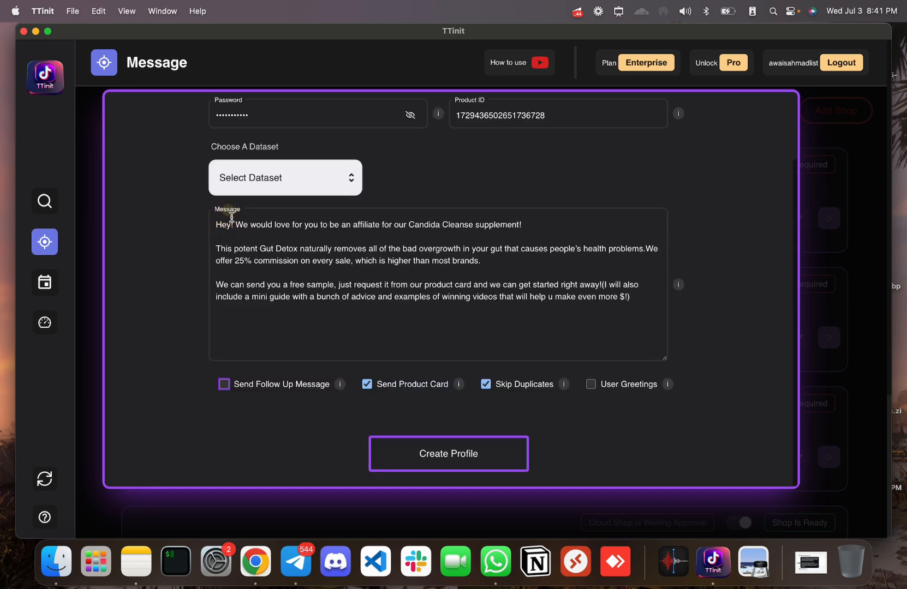
- Keep Send Product Card and Skip Duplicates enabled with User Greetings left off
click(368, 386)
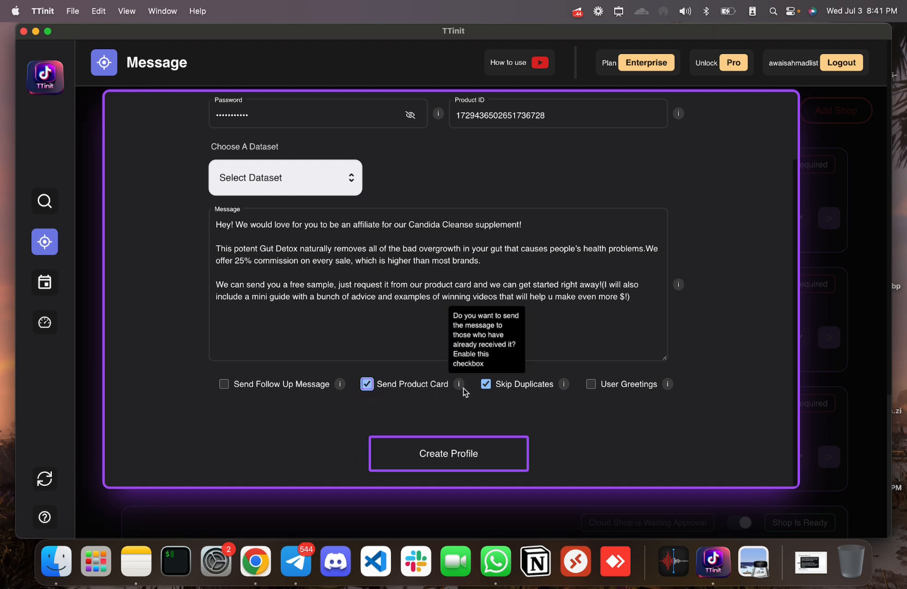
click(489, 385)
click(489, 388)
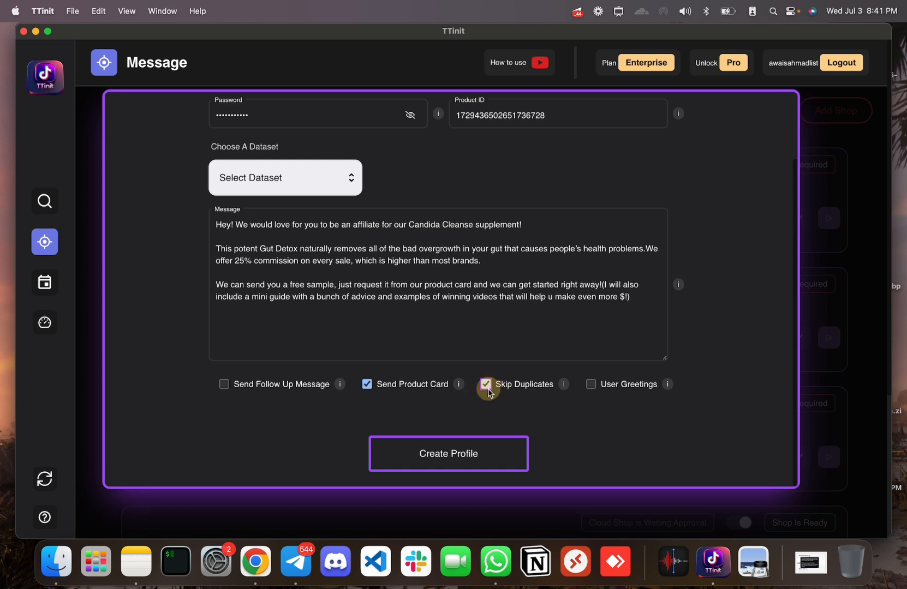
mouse_move(458, 382)
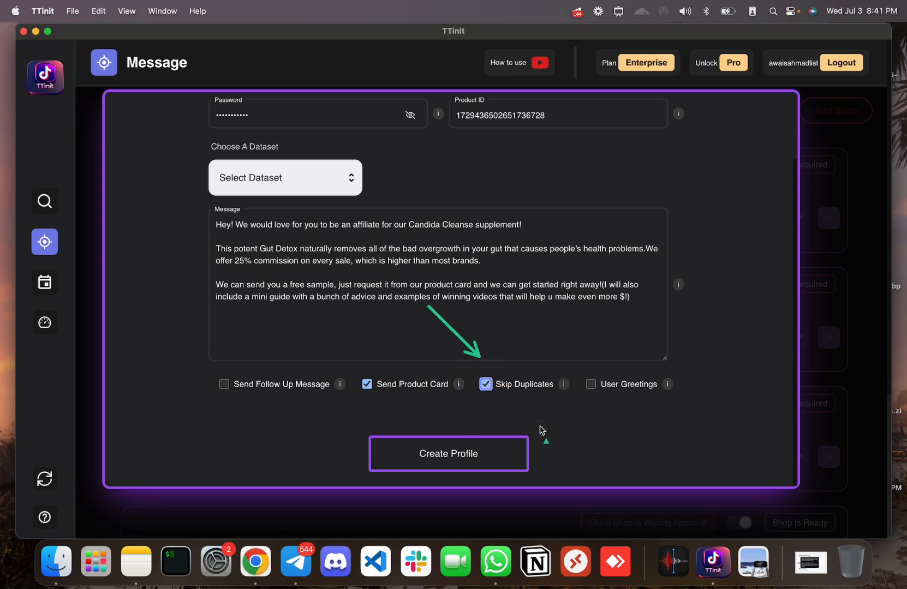
click(593, 387)
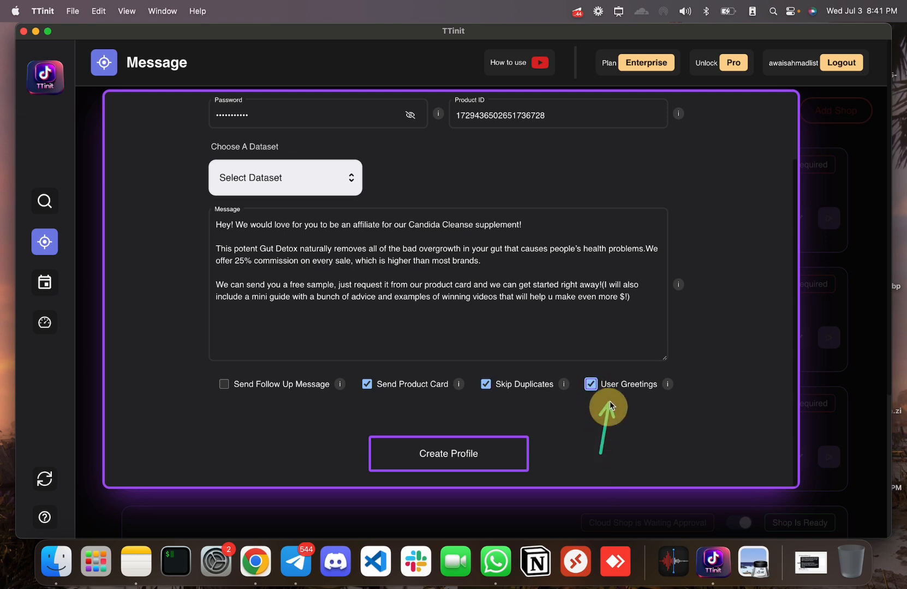
click(591, 385)
- Create the TTinitShopII profile, confirming on the second attempt
scroll(378, 382, up, 3)
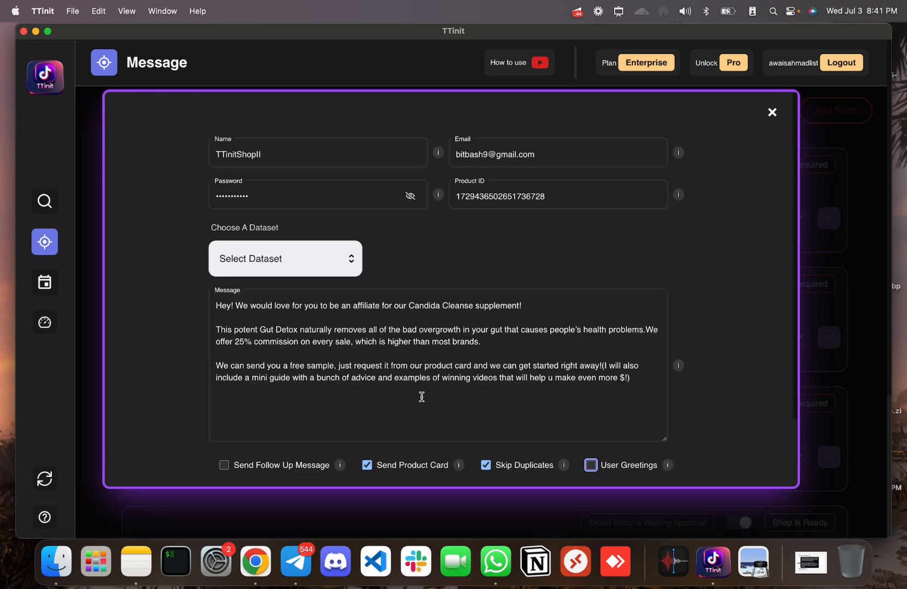
scroll(422, 397, down, 3)
click(467, 458)
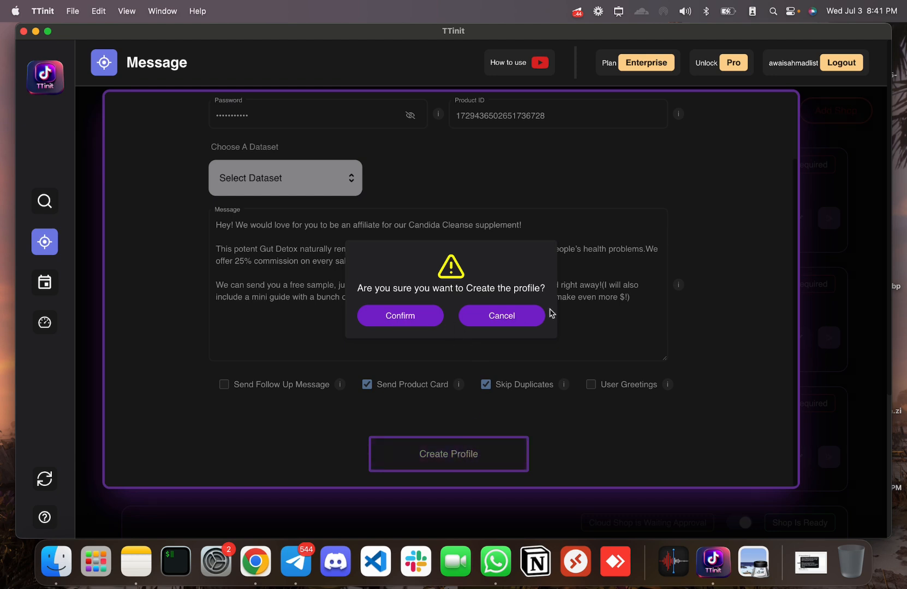
click(516, 311)
click(302, 155)
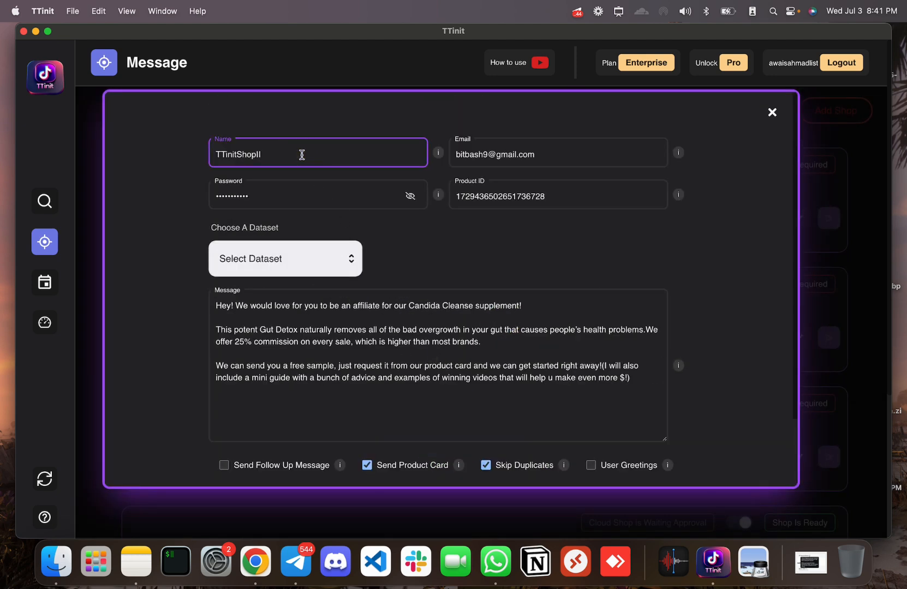
scroll(320, 257, down, 3)
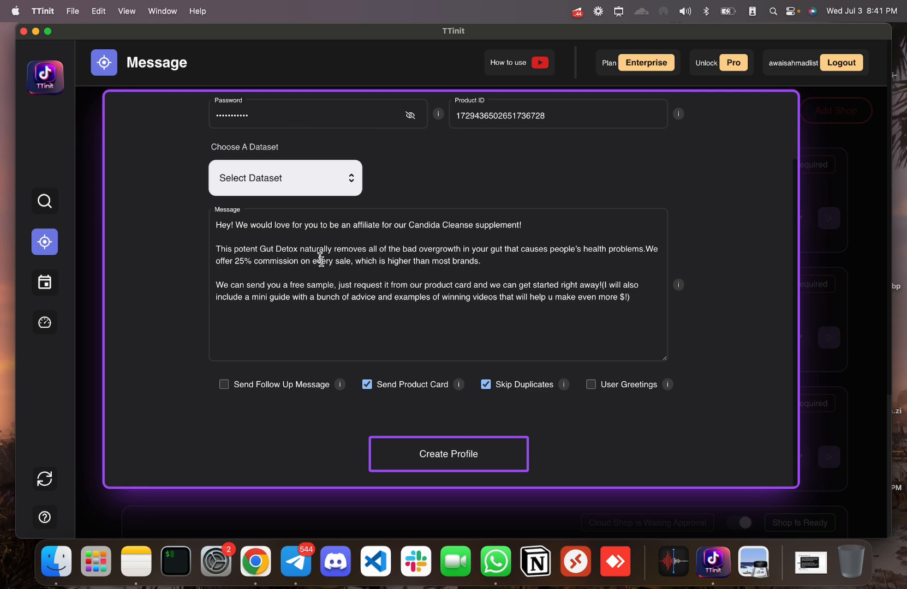
click(423, 460)
click(413, 313)
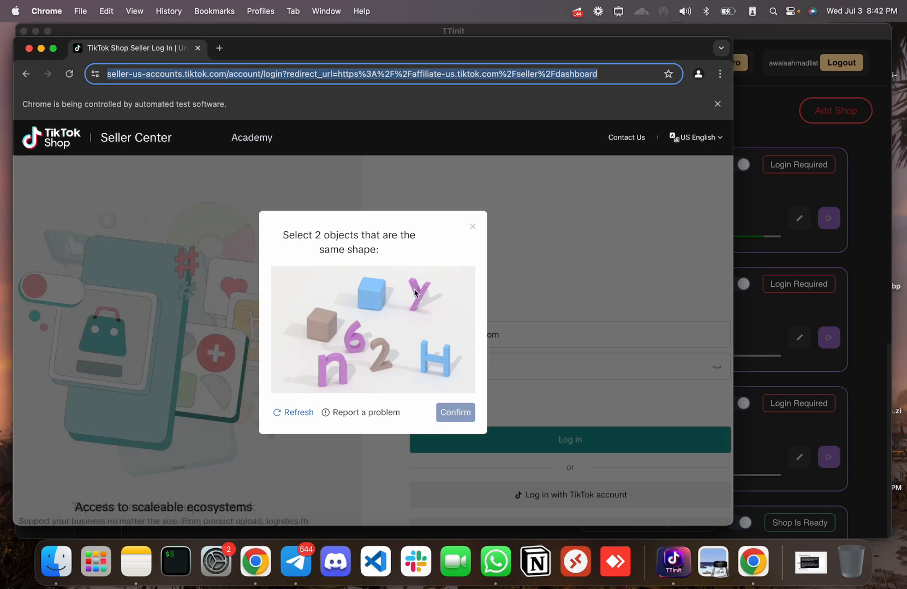
- Solve the Seller Center captcha by matching the cube shapes
click(368, 299)
click(323, 324)
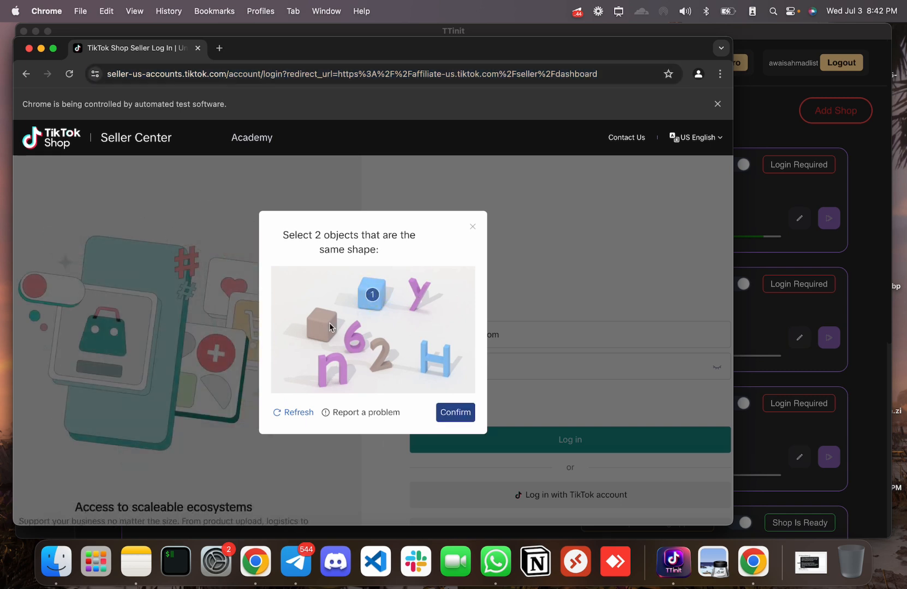
click(458, 413)
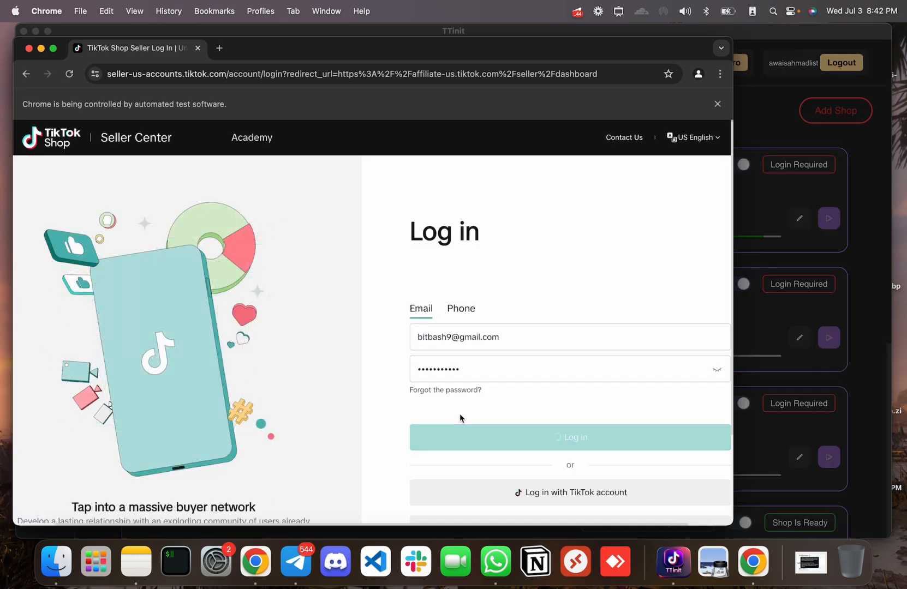
- Copy the TikTok verification code from the Gmail inbox and log in with it
right_click(255, 562)
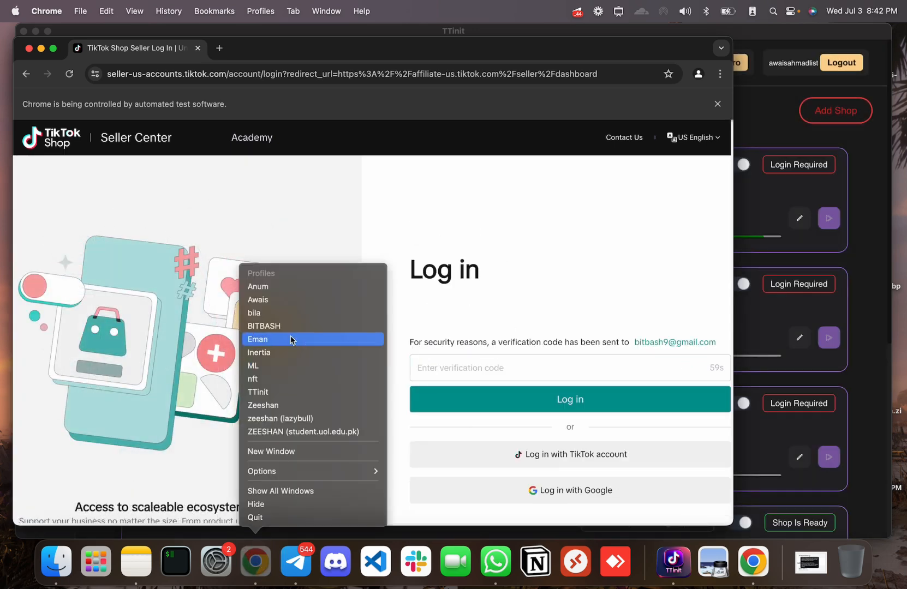
click(290, 329)
text(m)
key(Return)
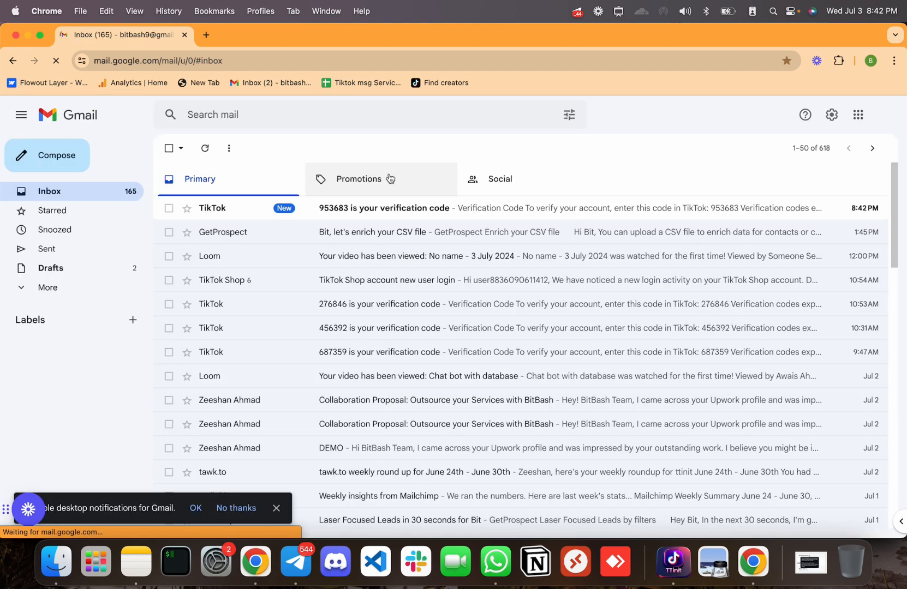
click(382, 208)
double_click(218, 377)
key(super+c)
key(super+Tab)
click(429, 368)
key(super+v)
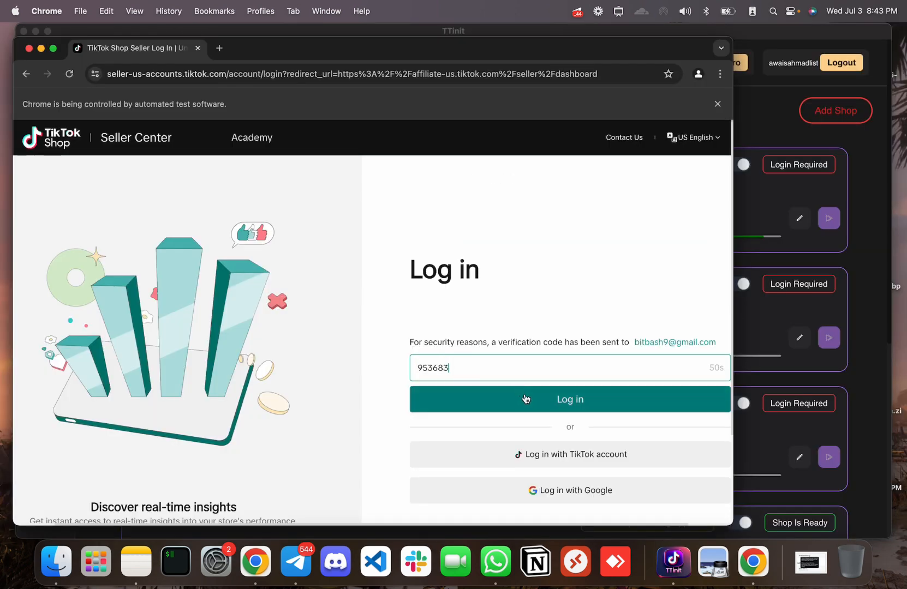
click(525, 399)
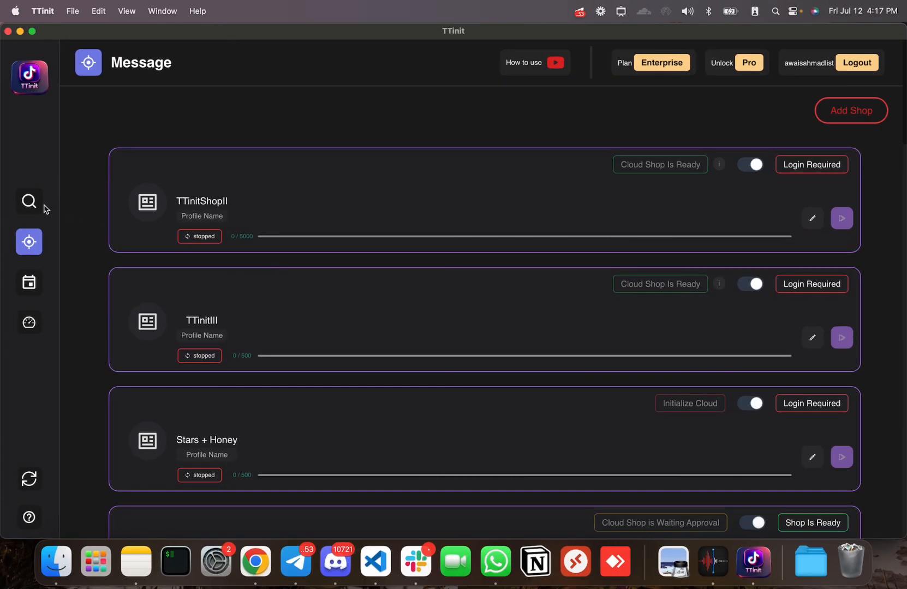
- On the Search page, open a new dataset from the TTinit DataBase (168.3k creators)
click(29, 201)
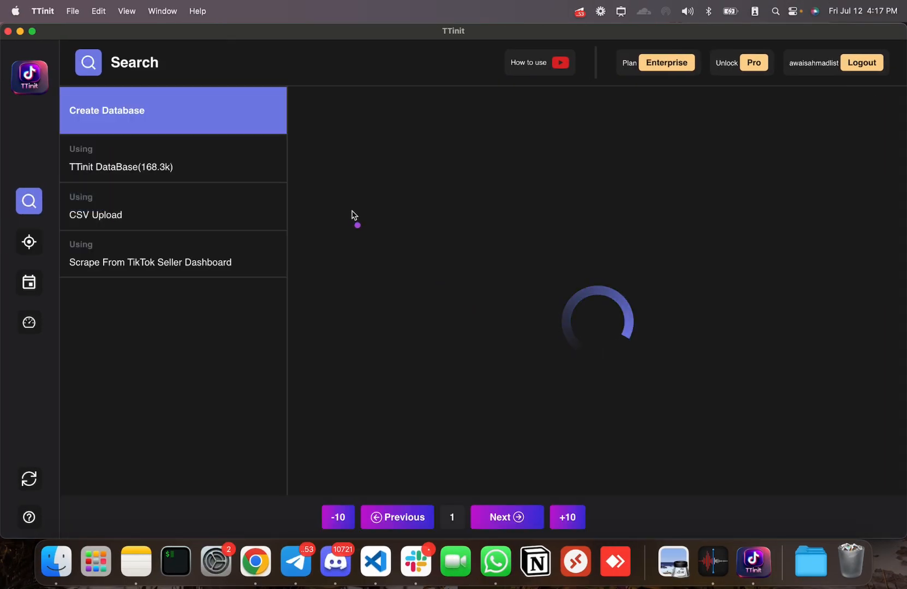
mouse_move(261, 132)
mouse_down()
mouse_move(101, 126)
mouse_move(77, 95)
mouse_move(186, 140)
mouse_up()
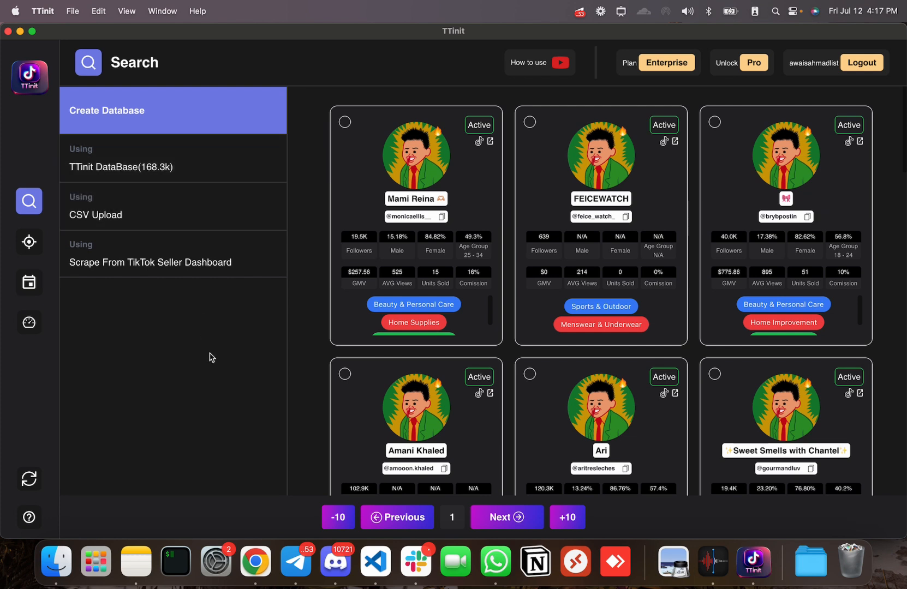
click(174, 170)
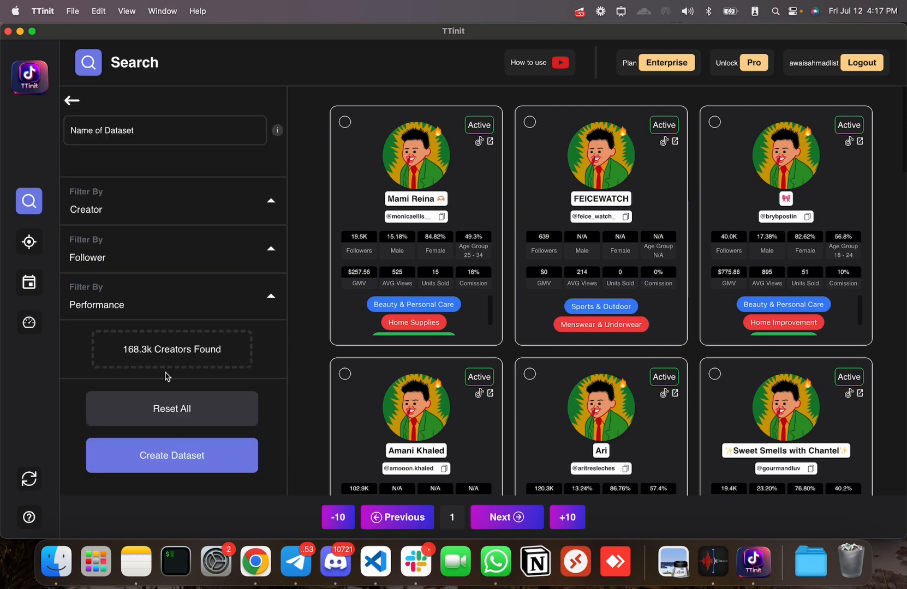
- Review the TTinit DataBase creator, follower and performance filters, including Product Category and GMV
click(71, 100)
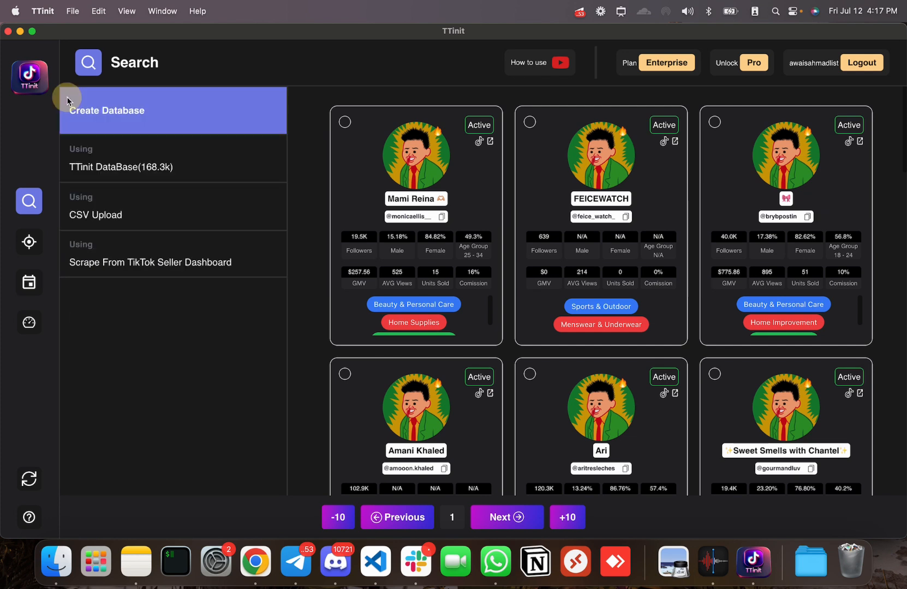
click(136, 170)
click(271, 209)
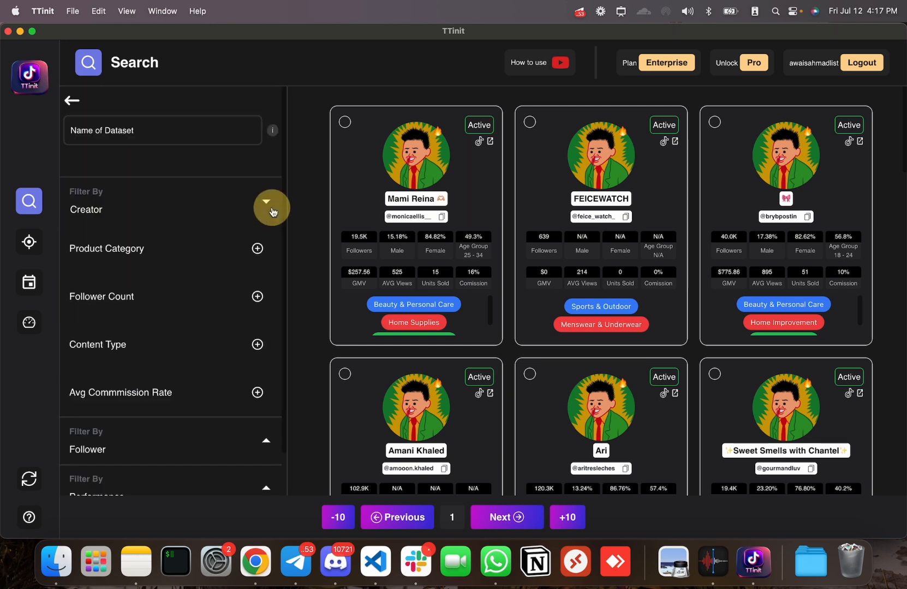
mouse_move(266, 262)
mouse_down()
mouse_move(82, 232)
mouse_move(243, 255)
mouse_up()
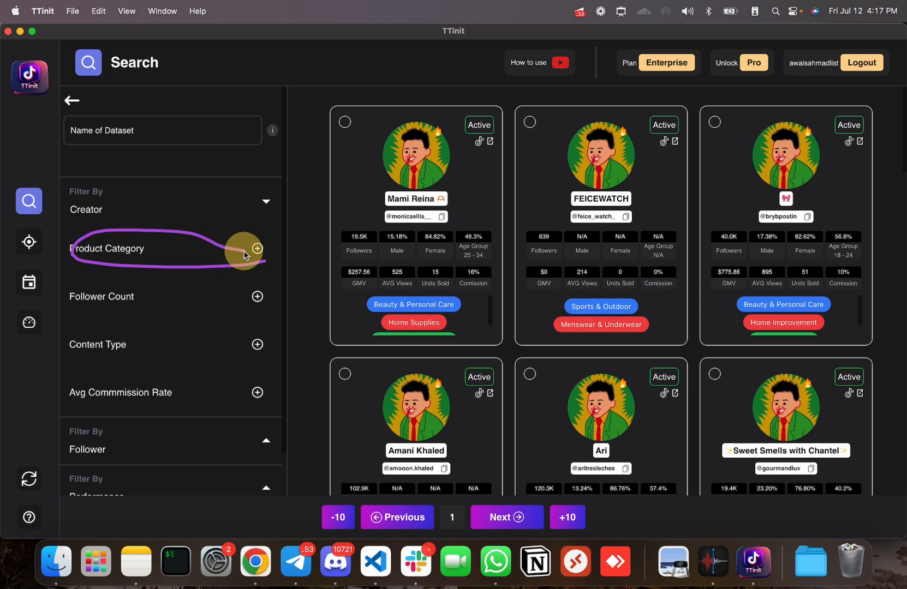
mouse_move(137, 317)
mouse_down()
mouse_move(73, 314)
mouse_move(153, 304)
mouse_move(156, 311)
mouse_up()
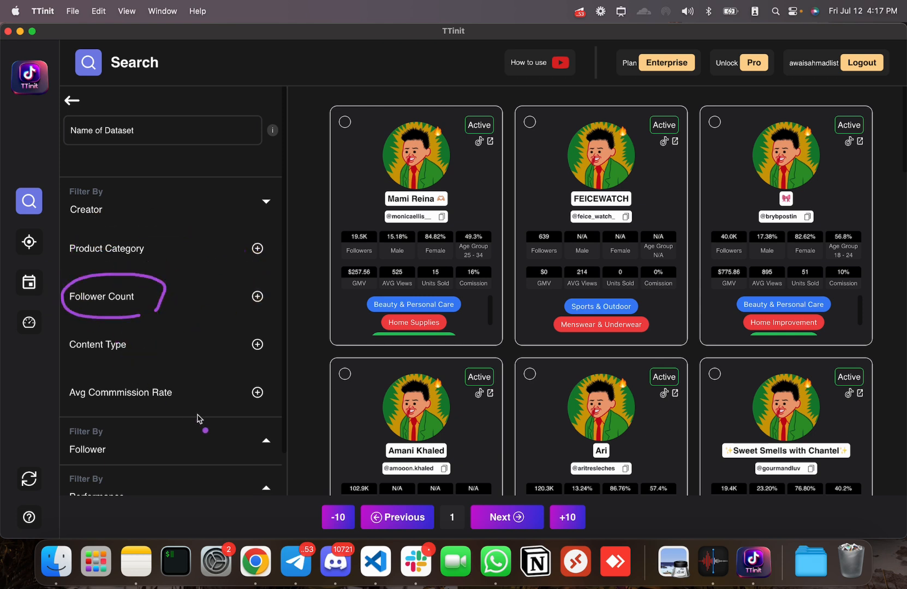
mouse_move(198, 419)
mouse_down()
mouse_move(126, 370)
mouse_move(174, 390)
mouse_up()
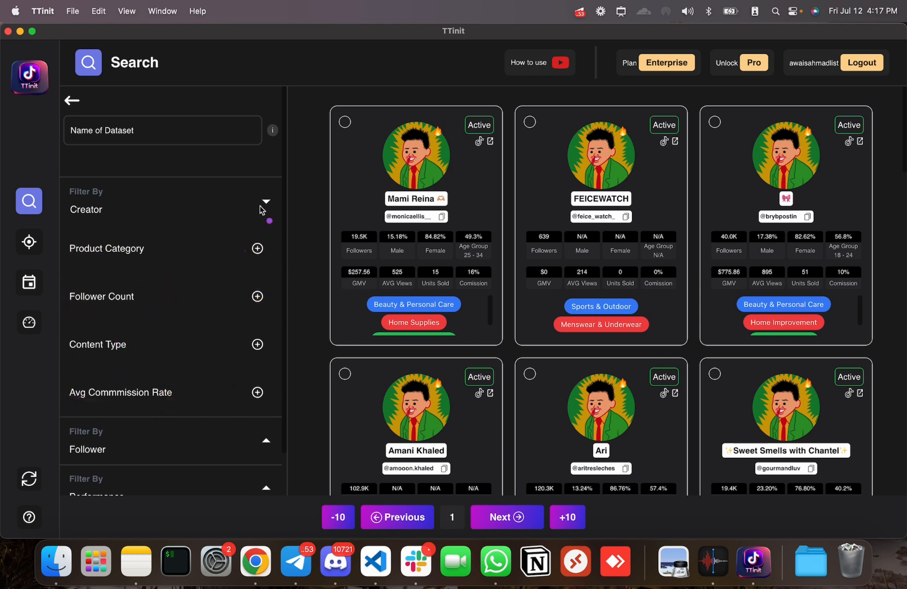
click(265, 201)
click(267, 252)
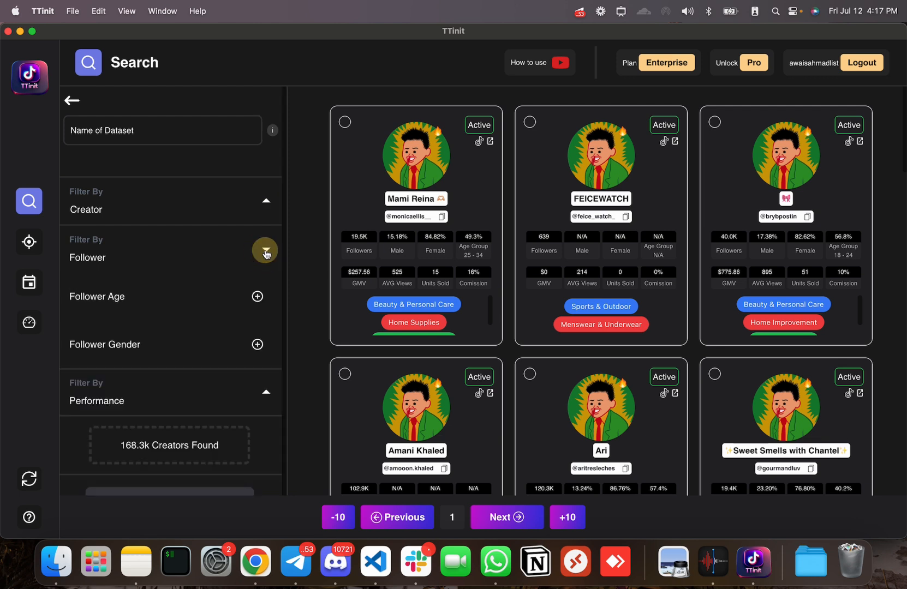
click(266, 252)
click(266, 296)
scroll(178, 381, down, 3)
click(253, 261)
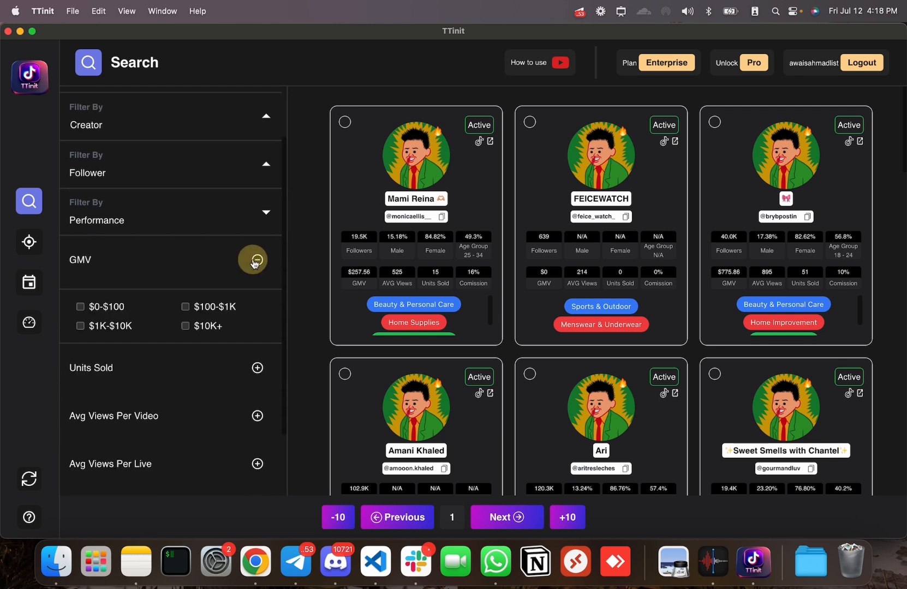
click(258, 261)
click(270, 215)
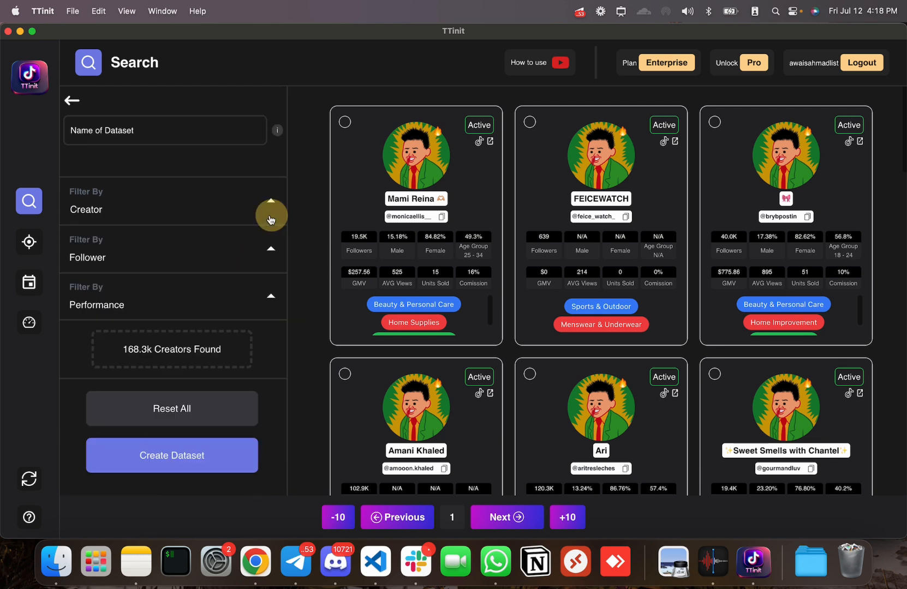
- Create the dataset named ANYNAME and return to the source choices
click(151, 129)
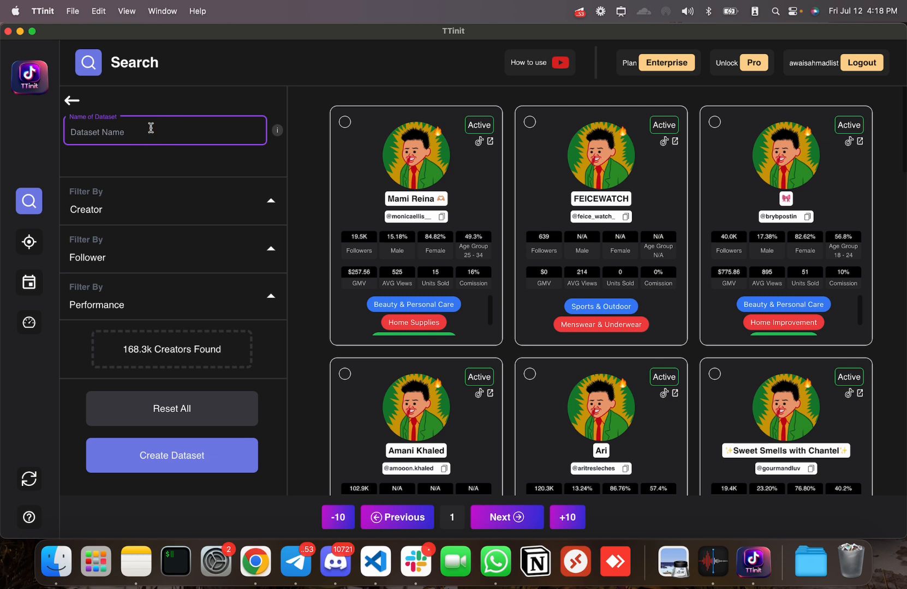
text(ANYNAME)
click(128, 134)
click(180, 466)
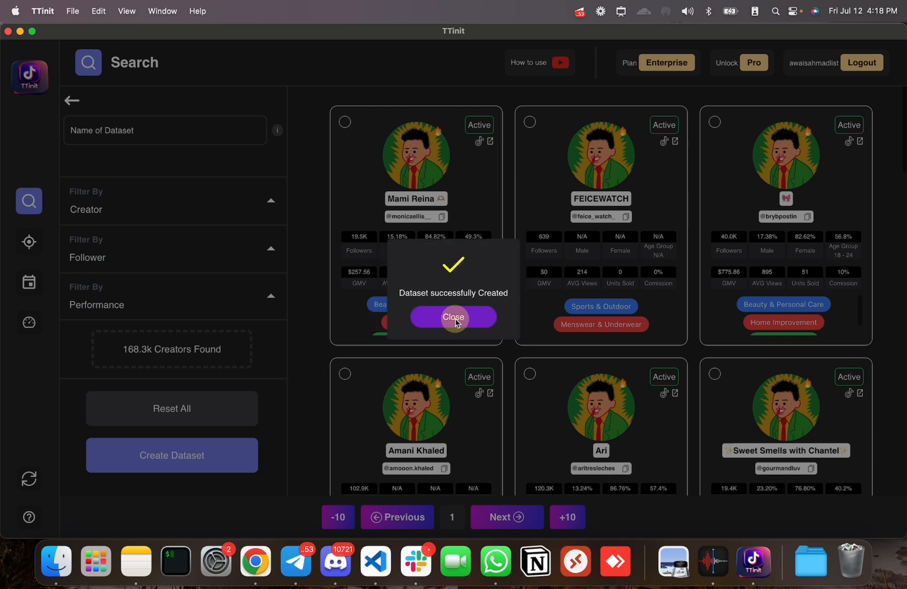
click(450, 323)
click(70, 105)
- Try CSV Upload with the name MYCSV, then back out without submitting
click(129, 212)
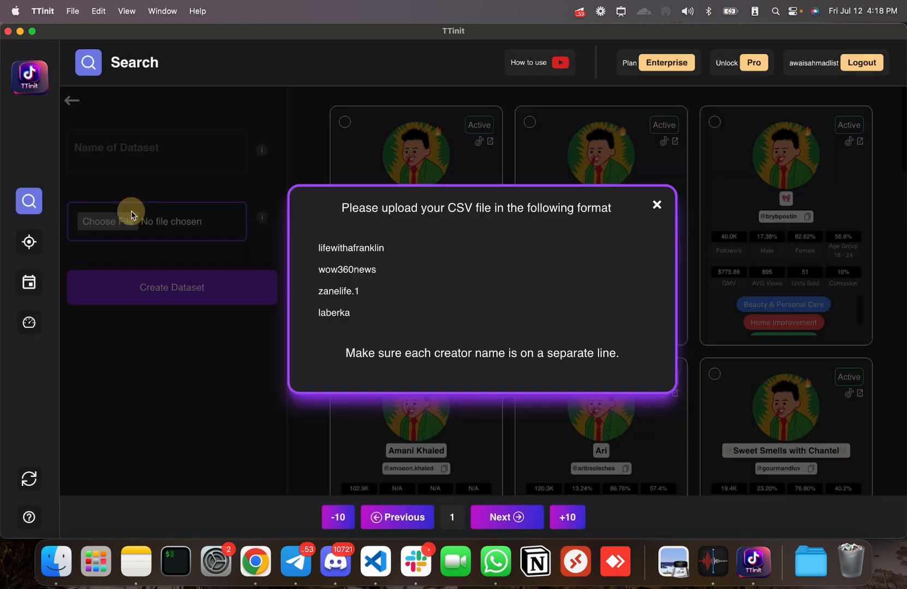
click(658, 206)
click(147, 146)
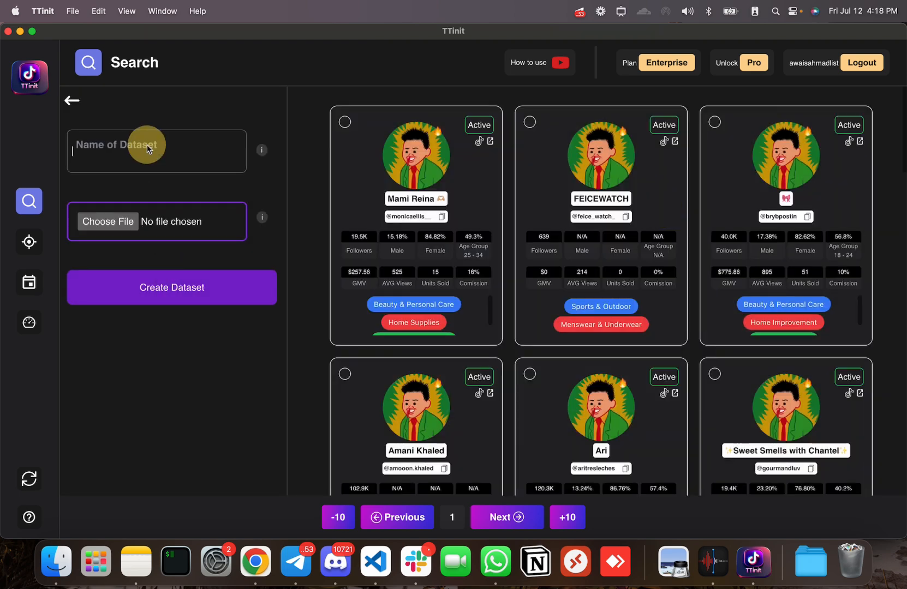
text(MYCSV)
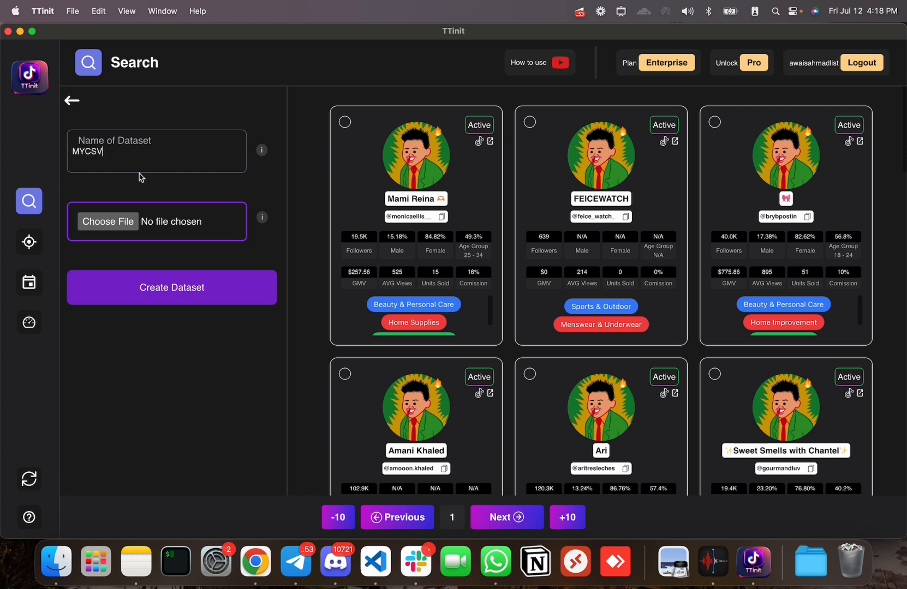
click(72, 100)
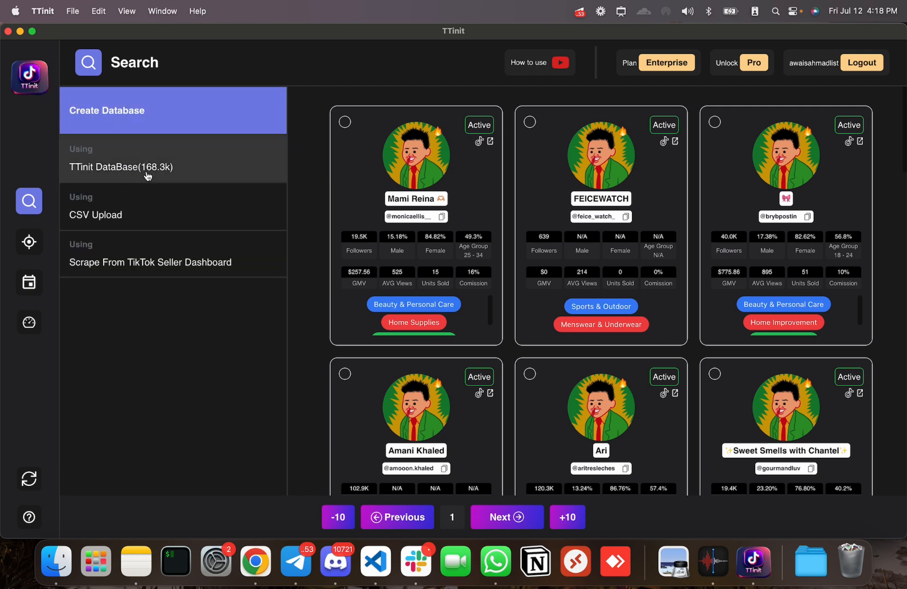
- Open the Seller Dashboard scrape form and try its name, user-count and profile fields
click(144, 265)
click(149, 153)
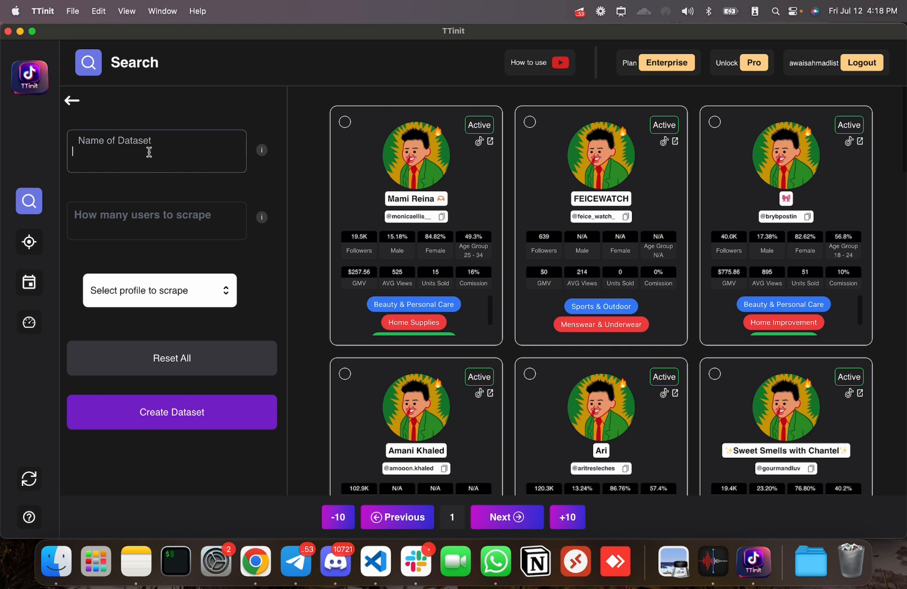
click(152, 220)
click(151, 162)
click(146, 217)
click(145, 162)
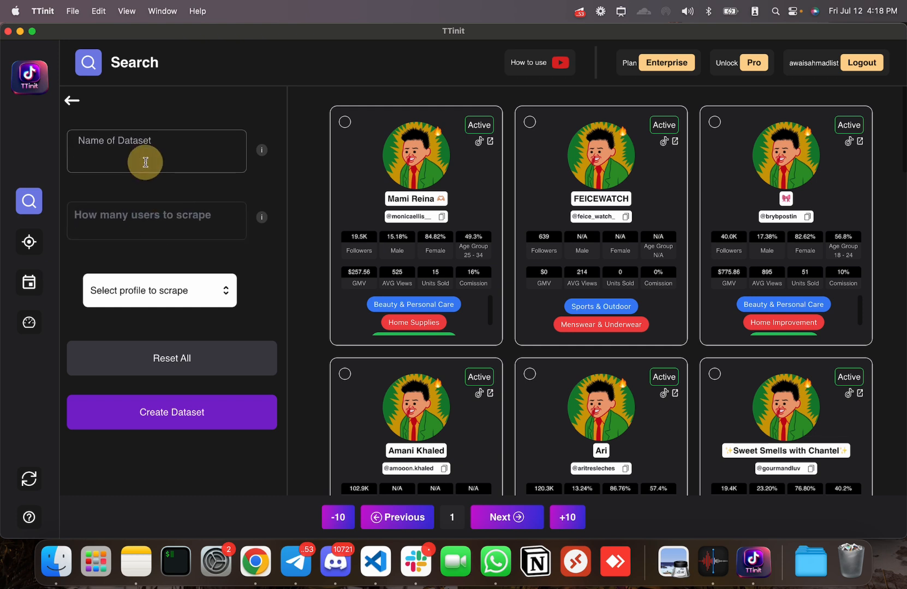
click(146, 220)
click(145, 164)
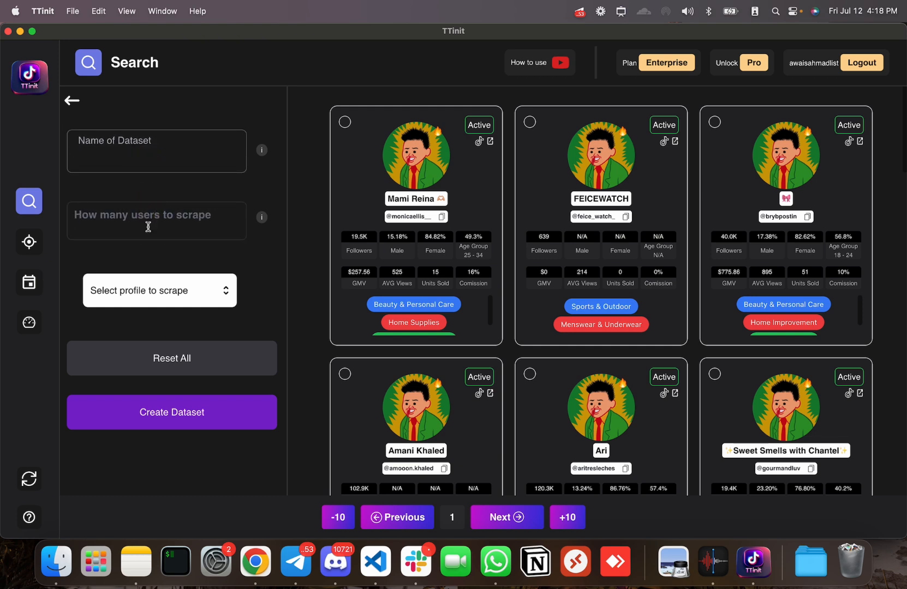
click(207, 295)
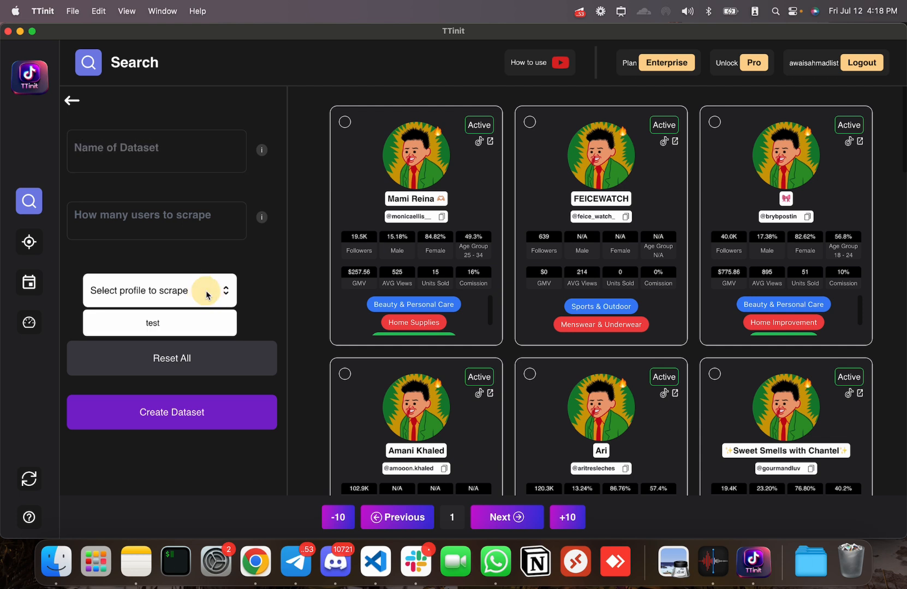
click(195, 210)
click(181, 219)
click(72, 101)
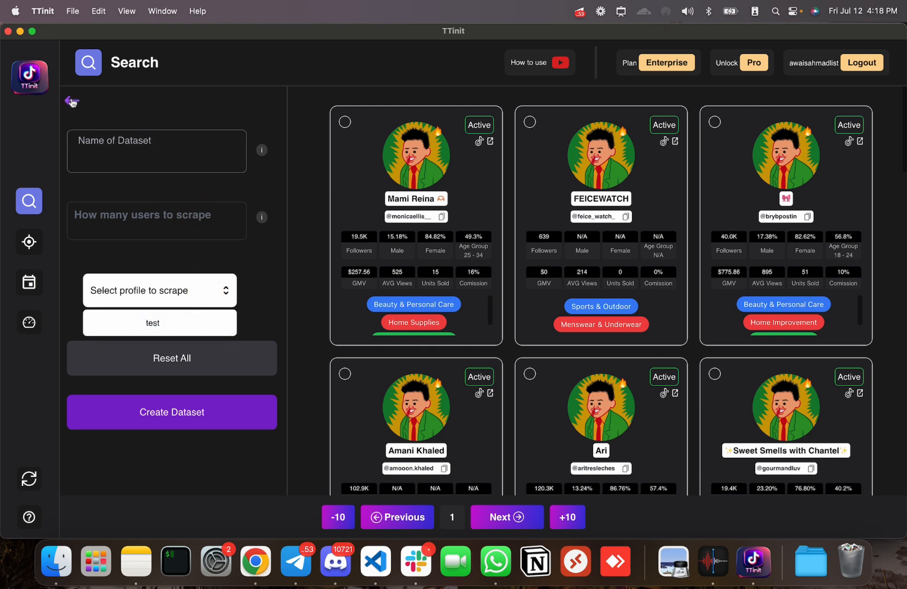
- Fill the scrape form with name LIVESCRAPE, 300 users and the test profile
click(169, 267)
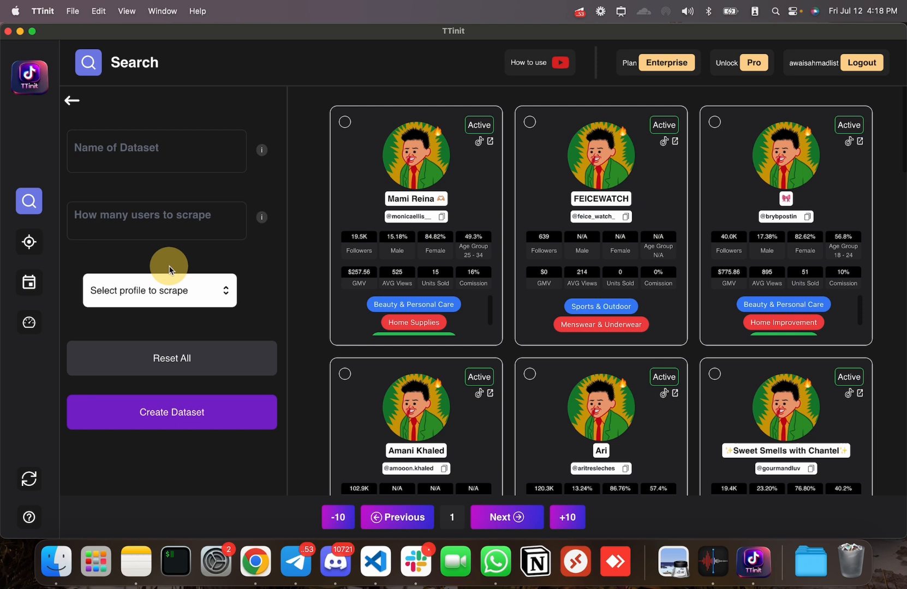
click(170, 156)
click(171, 222)
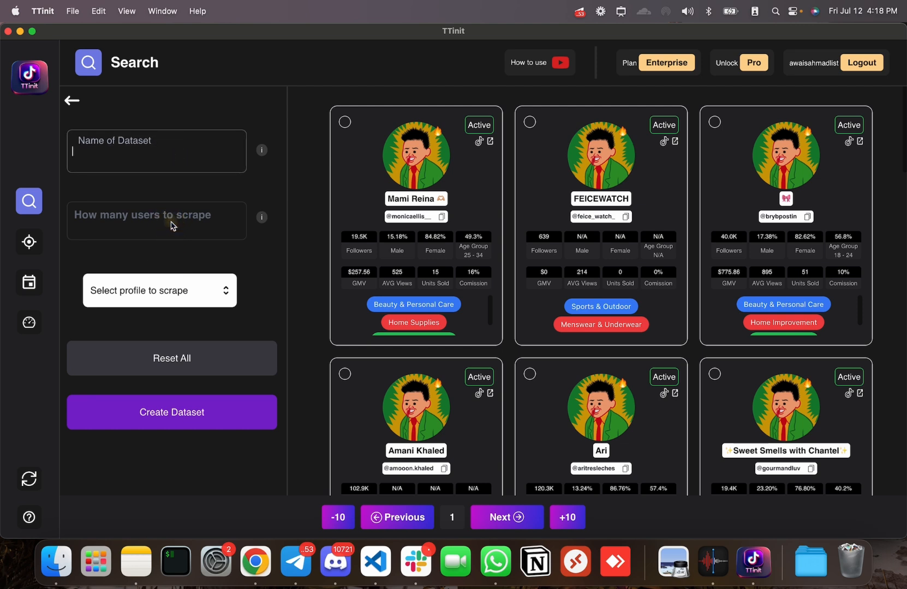
click(127, 219)
text(RAPE)
click(152, 222)
click(135, 222)
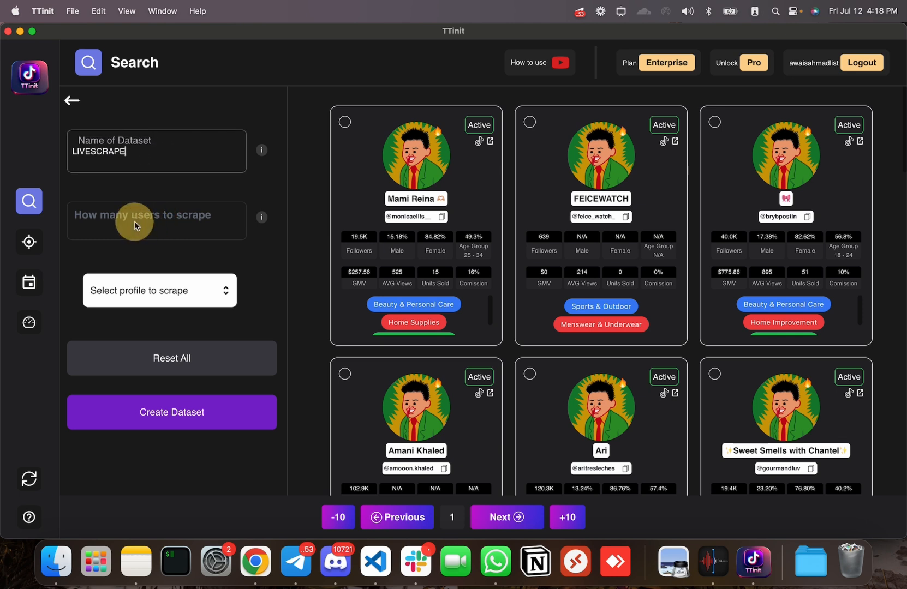
click(180, 289)
click(171, 318)
click(162, 235)
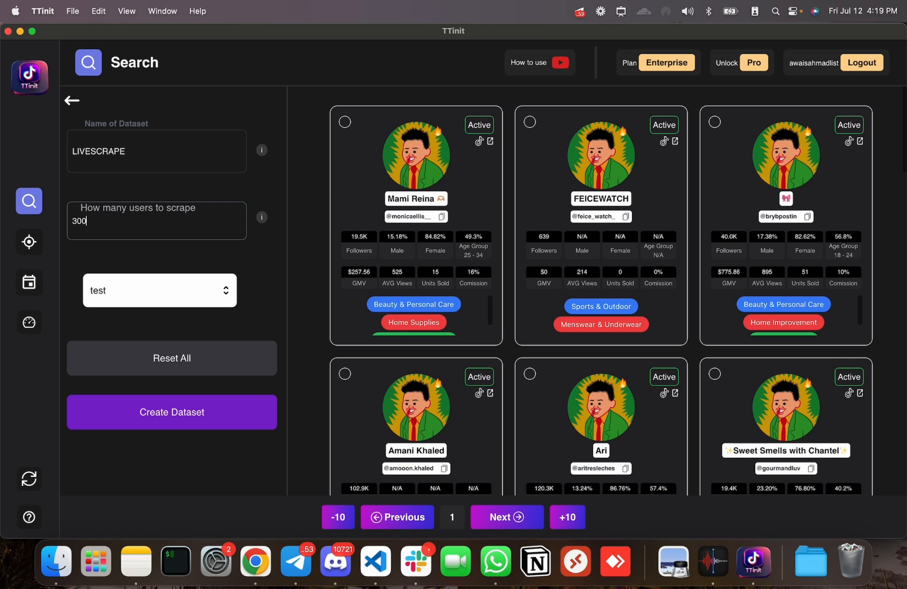
click(200, 334)
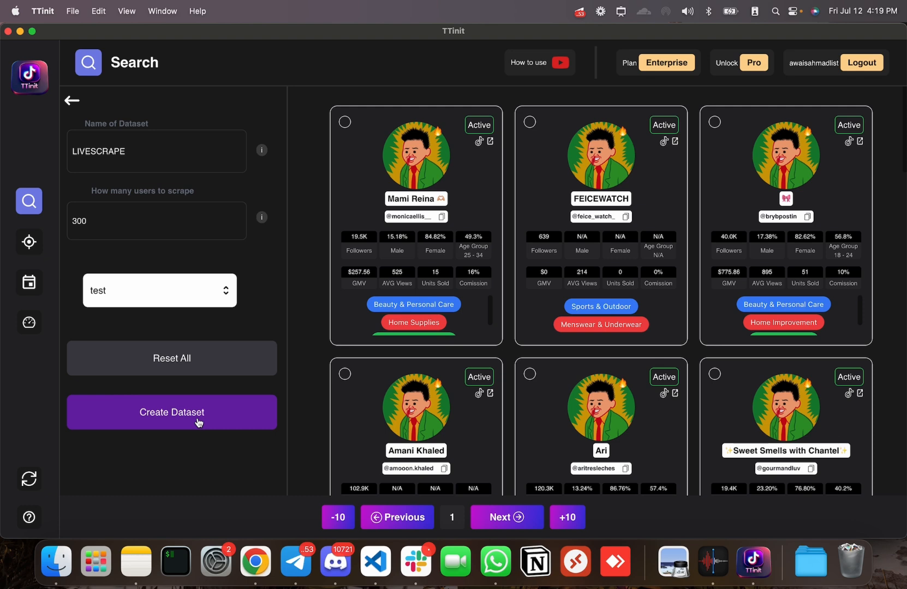
- Return to the Message page listing TTinitShopII, TTinitIII and Stars + Honey
click(29, 242)
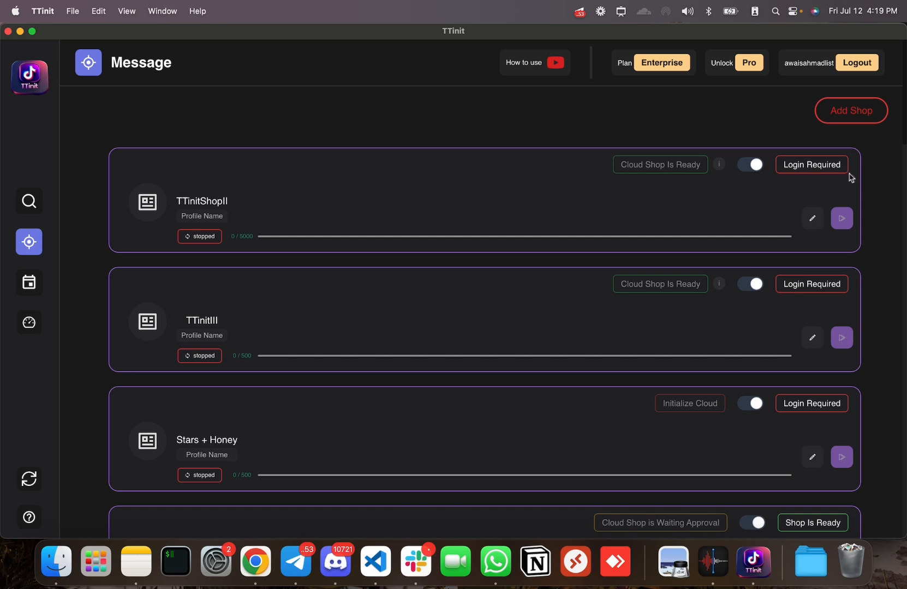
scroll(805, 483, down, 4)
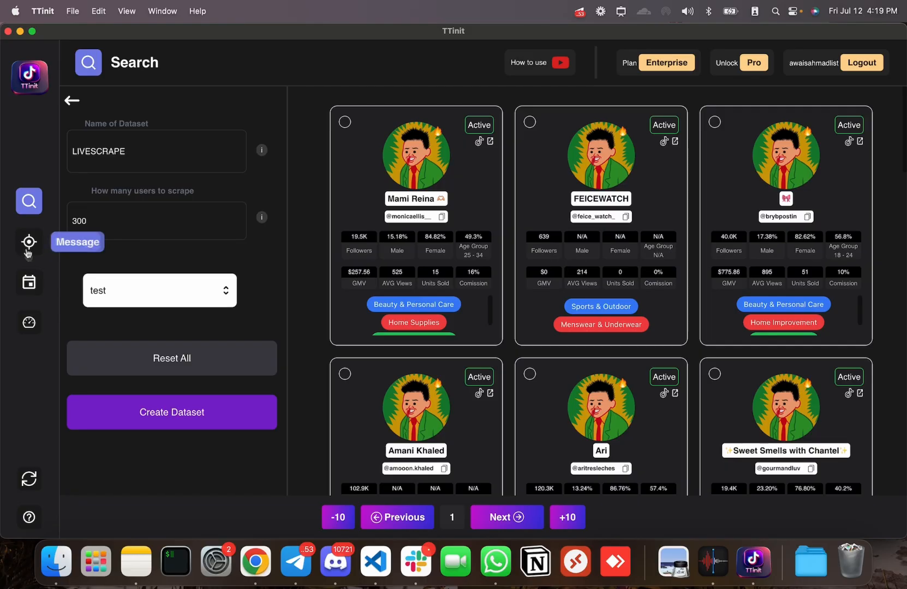
click(29, 246)
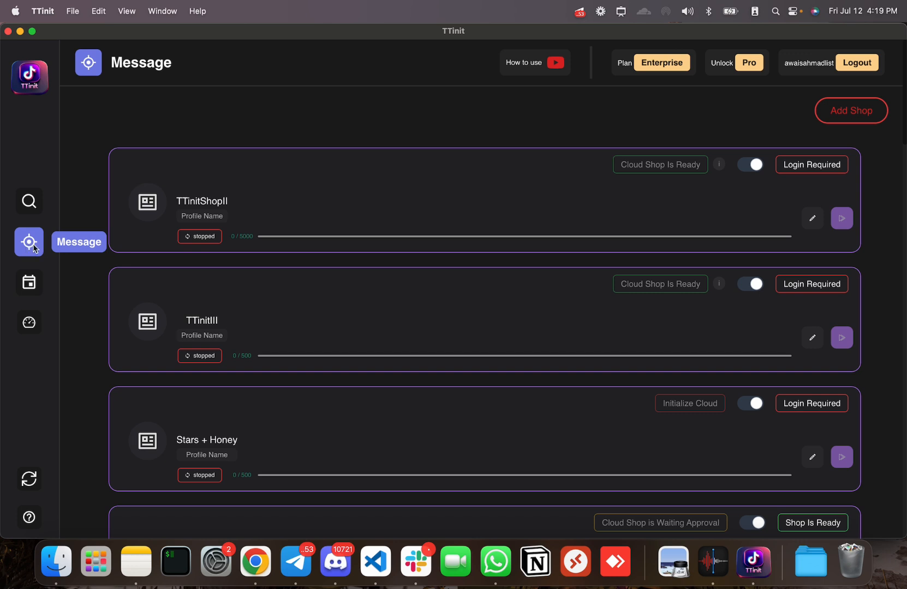
- Select the ANYNAME _Filter dataset in the TTinitShopII profile
click(809, 220)
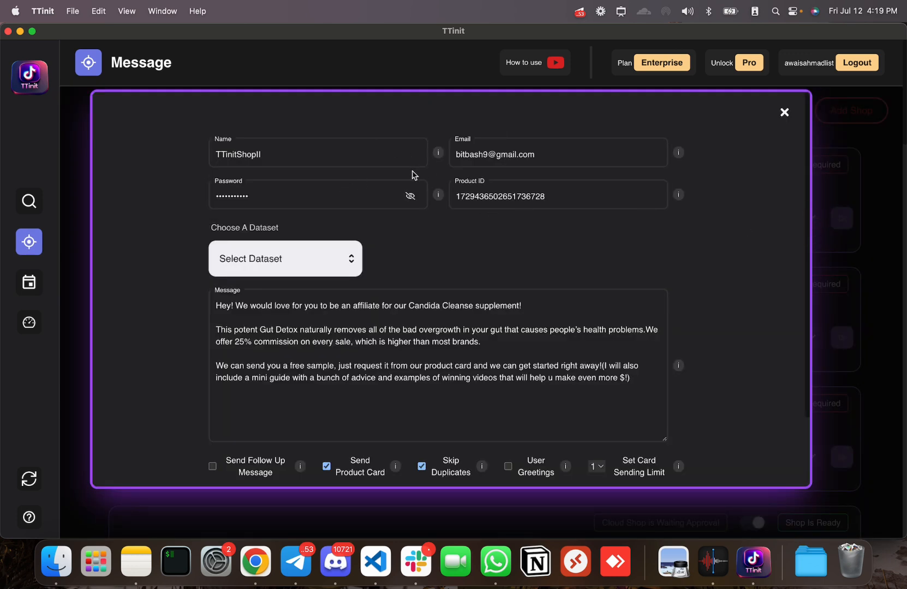
scroll(344, 164, down, 2)
click(347, 230)
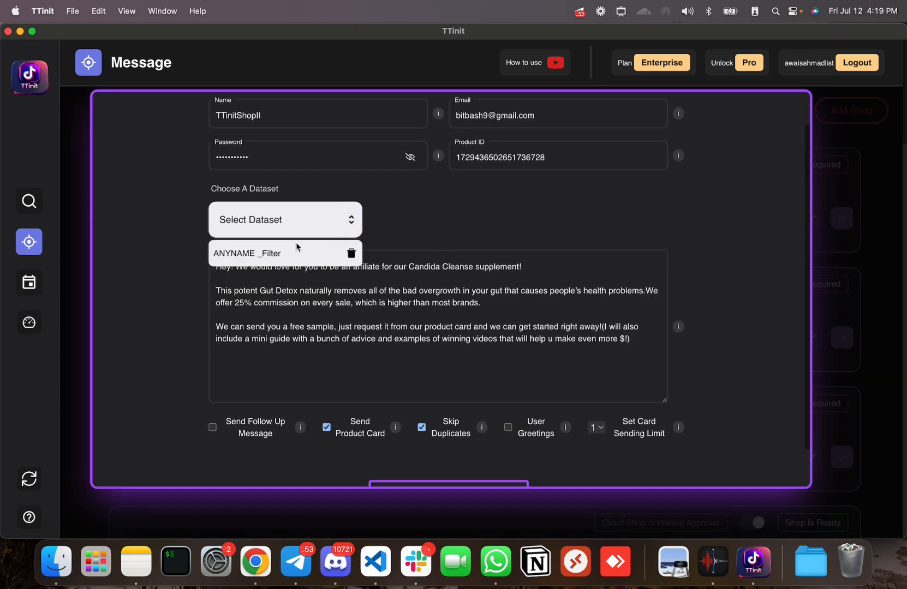
click(248, 255)
- Save and confirm the profile update, then start the test shop's messaging bot
scroll(261, 226, down, 2)
click(468, 456)
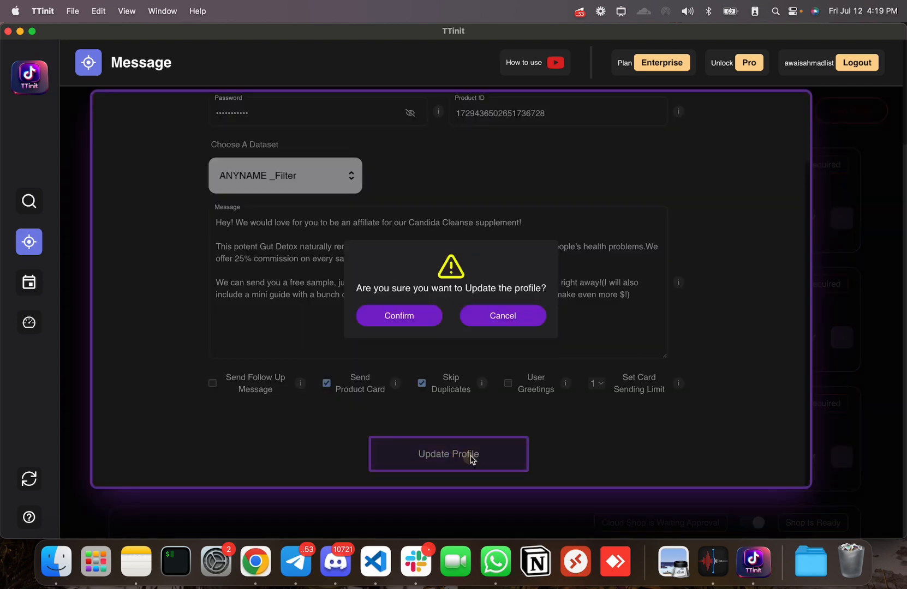
click(412, 319)
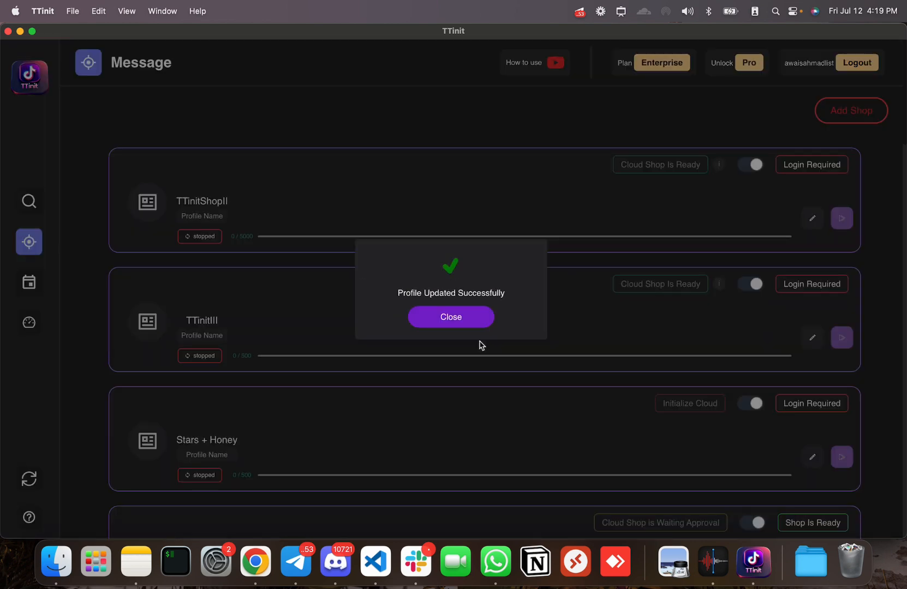
click(450, 315)
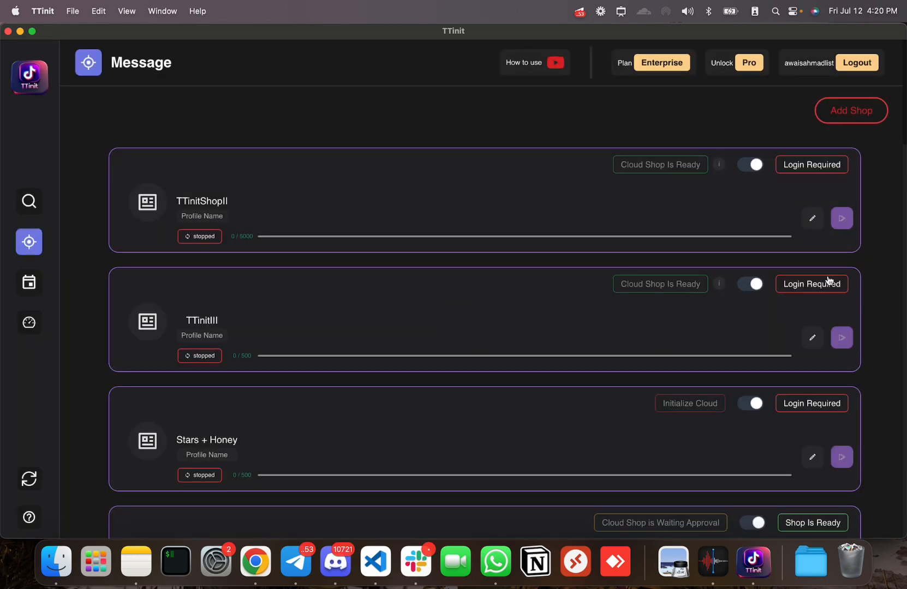
scroll(830, 283, down, 6)
click(843, 252)
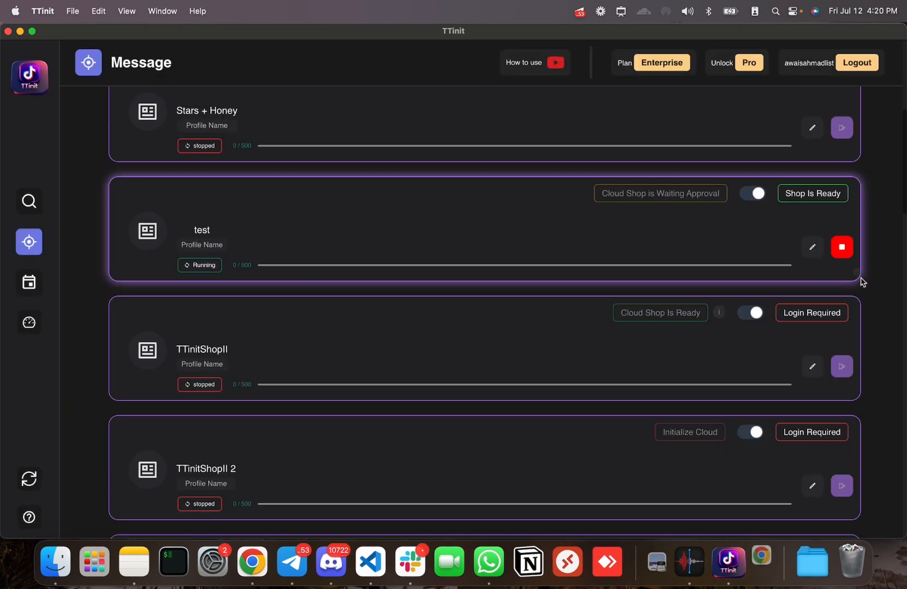